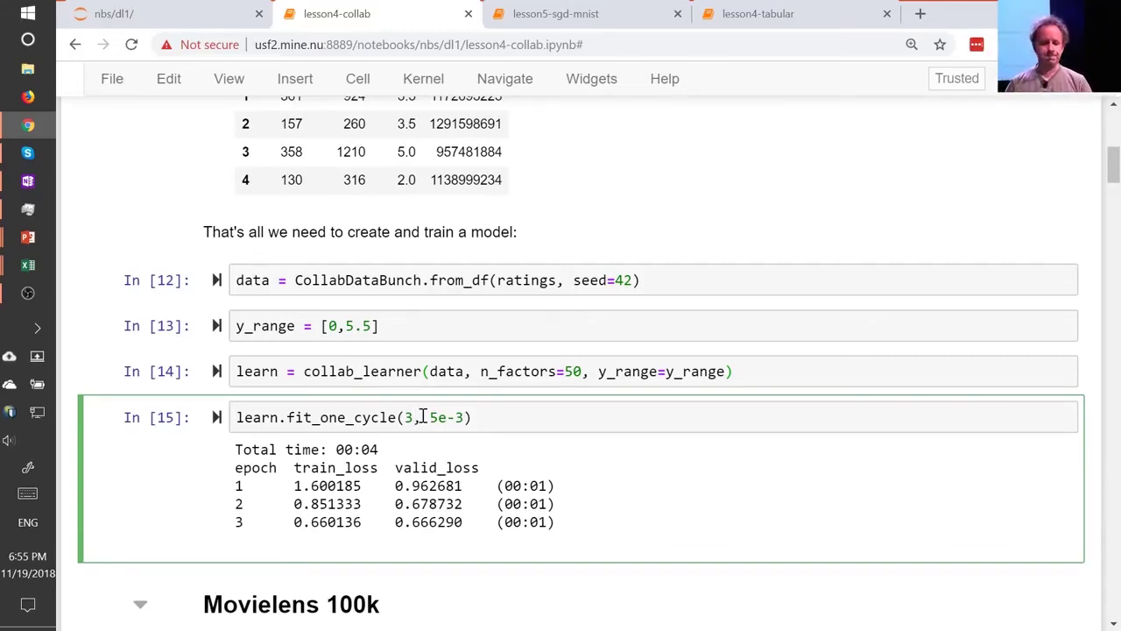
# Switch to the collab_filter.xlsx workbook in Excel and show the predicted ratings grid on the dotprod sheet.
pyautogui.click(565, 481)
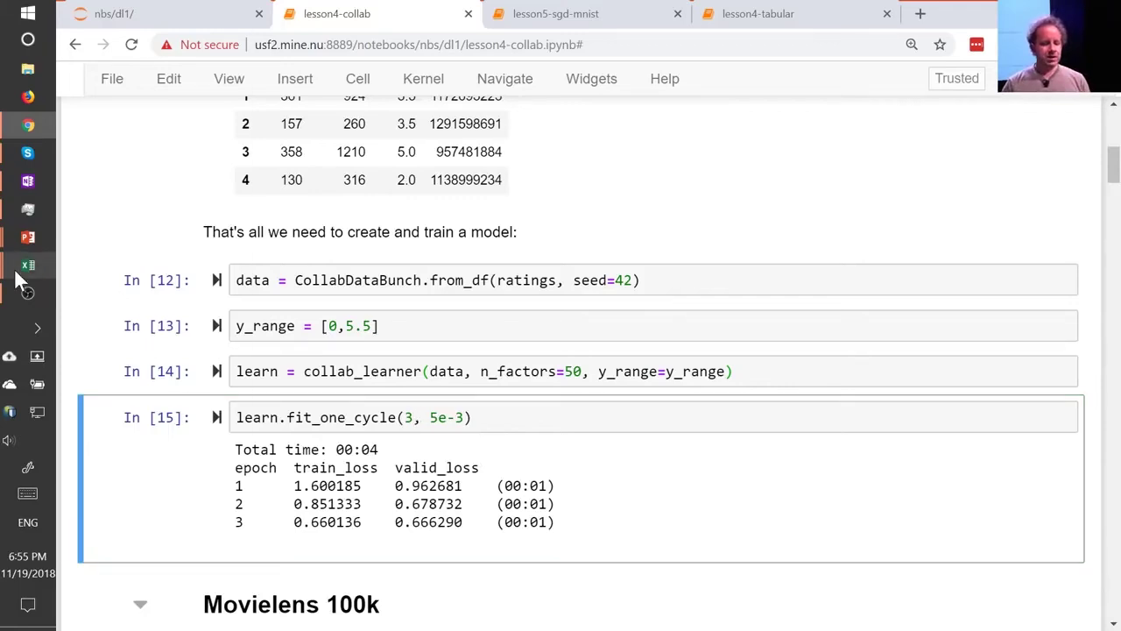
pyautogui.moveTo(19, 278)
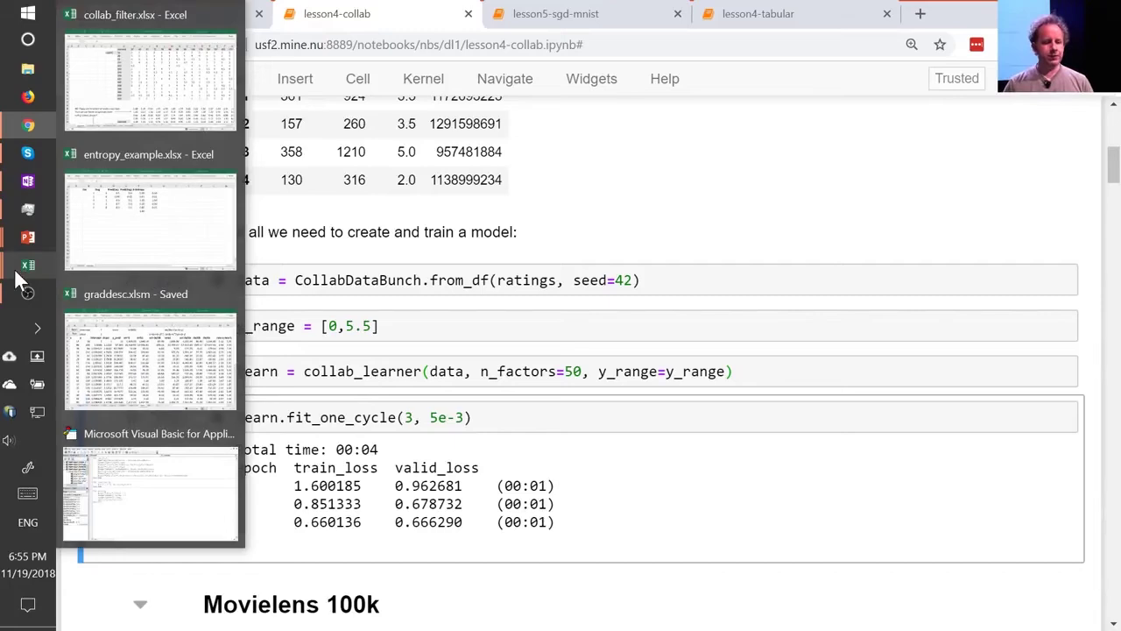
pyautogui.click(183, 108)
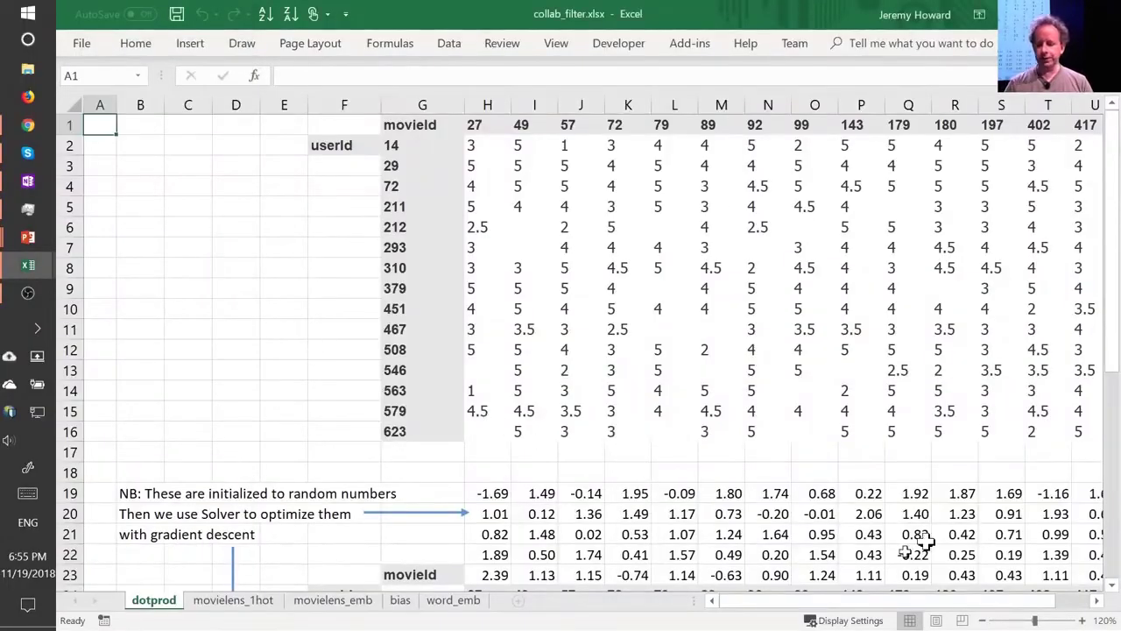
pyautogui.scroll(-5, 753, 400)
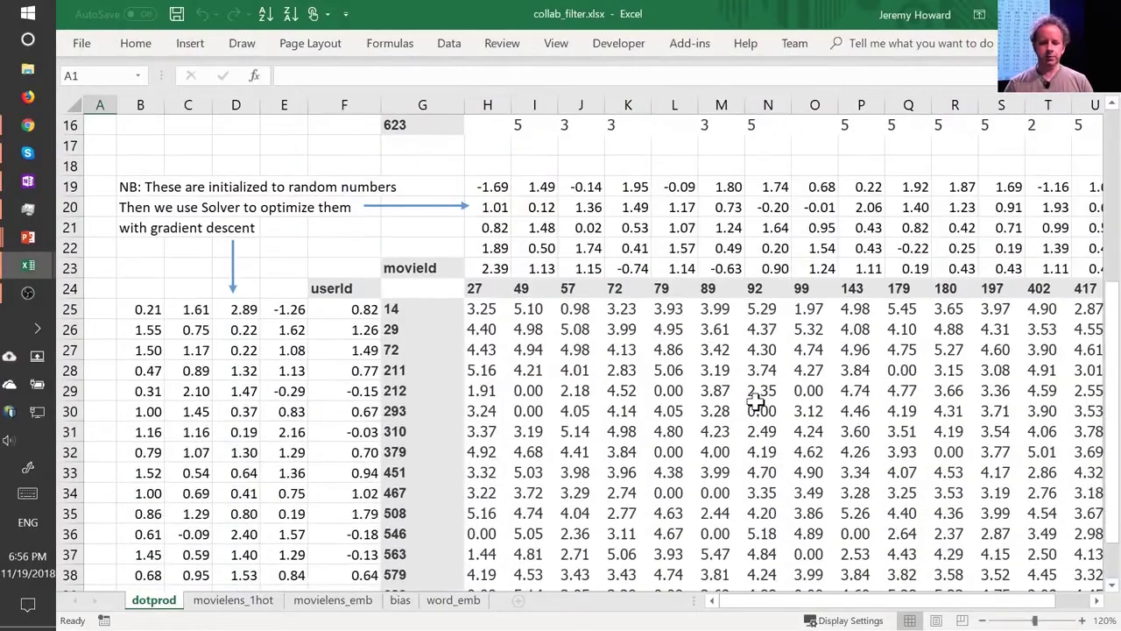
pyautogui.scroll(-1, 754, 400)
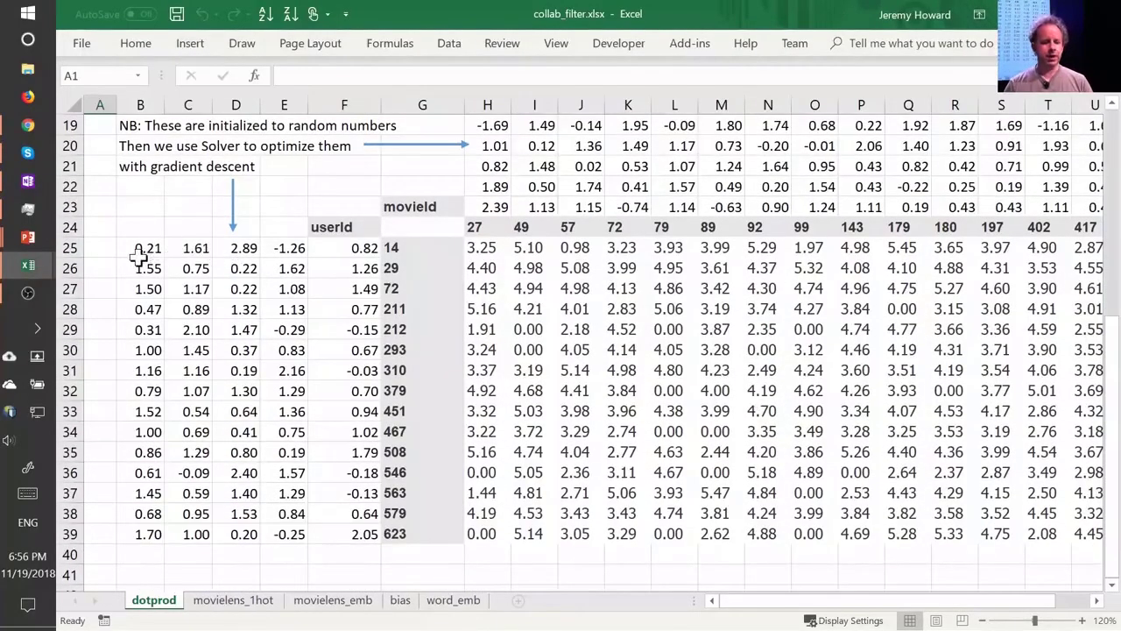
# Highlight user 14's factors in B25:F25 and movie 27's factors in H19:H23, and inspect the formula in H25 that multiplies them.
pyautogui.moveTo(146, 250); pyautogui.dragTo(335, 251)
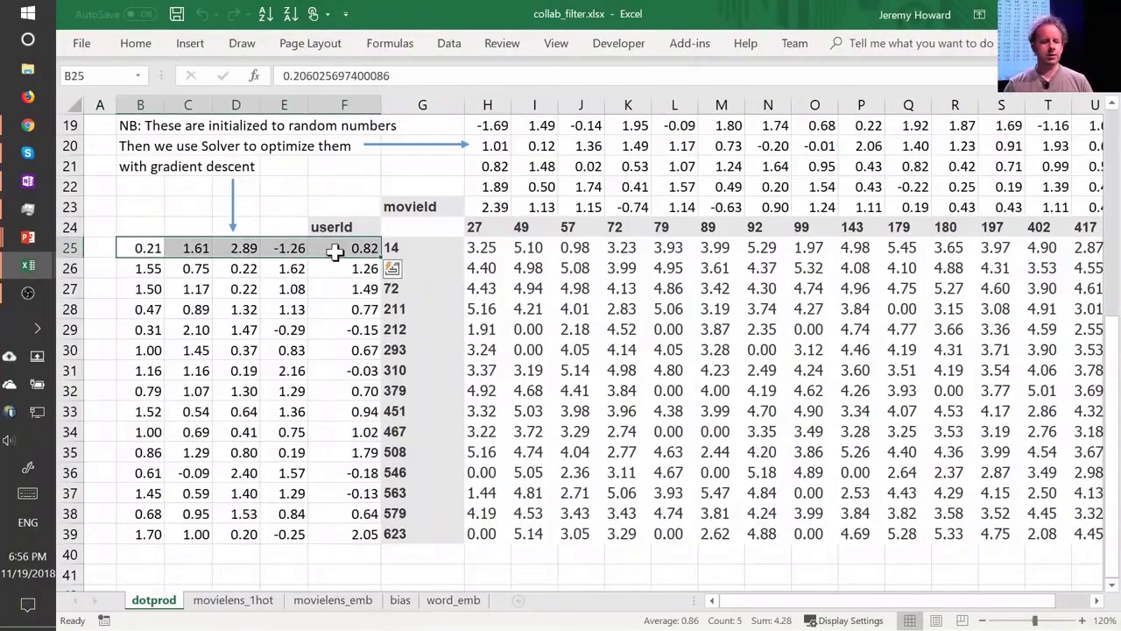
pyautogui.scroll(1, 453, 278)
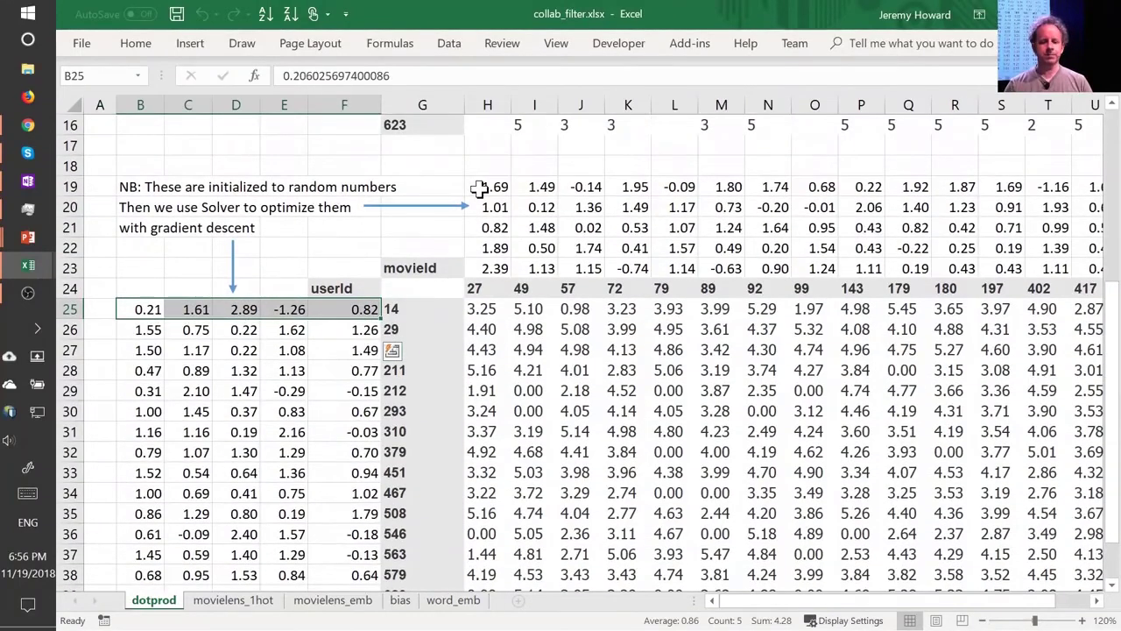
pyautogui.moveTo(479, 188); pyautogui.dragTo(482, 268)
pyautogui.click(478, 308)
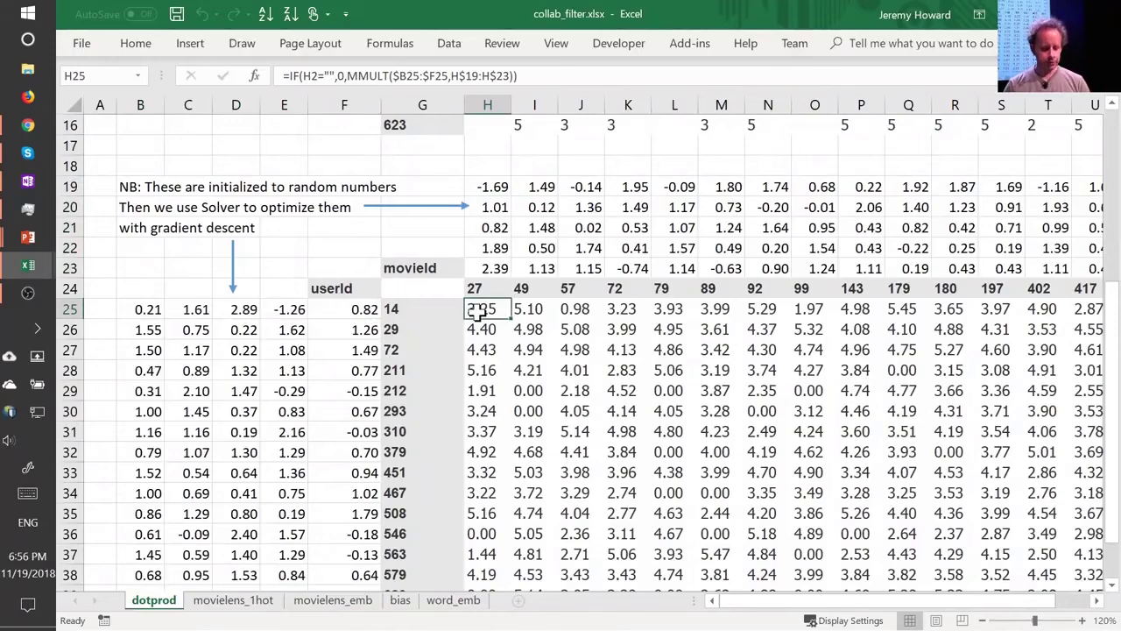
pyautogui.press('F2')
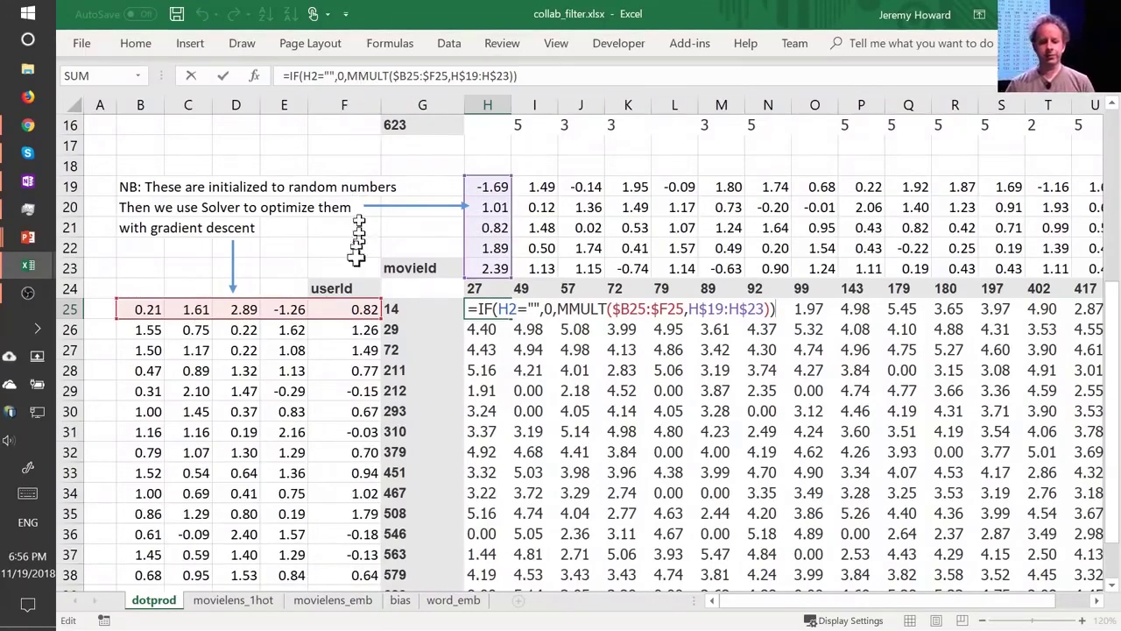
pyautogui.press('Escape')
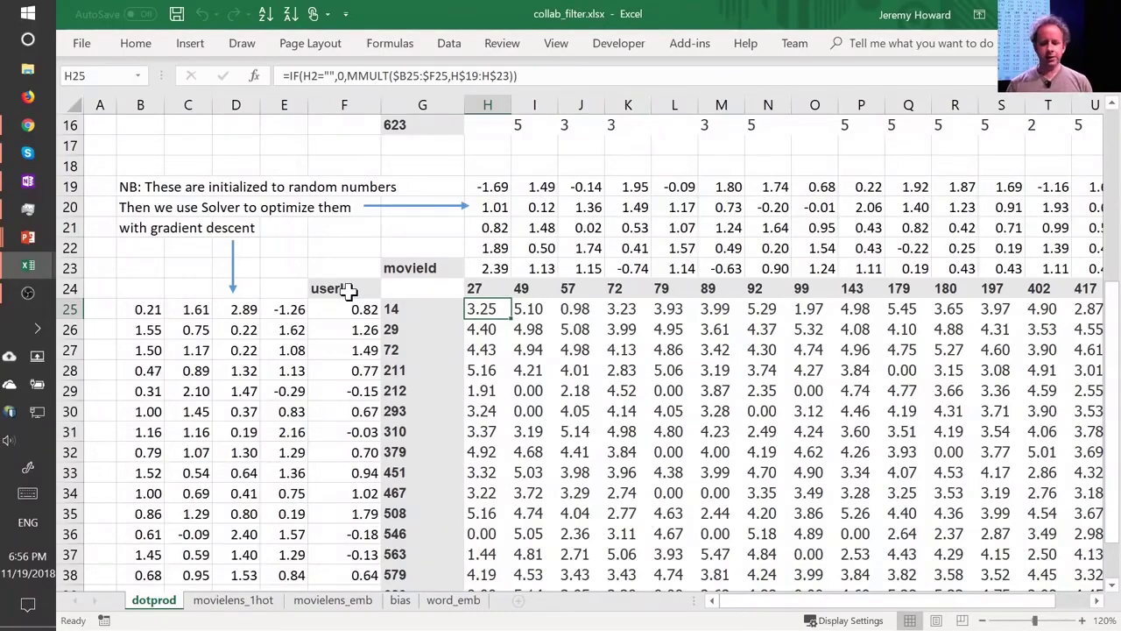
# Go to the error formula in V41 and review the actual ratings table that the predictions are compared with.
pyautogui.hotkey('ctrl', 'Right')
pyautogui.hotkey('ctrl', 'Down')
pyautogui.hotkey('ctrl', 'Down')
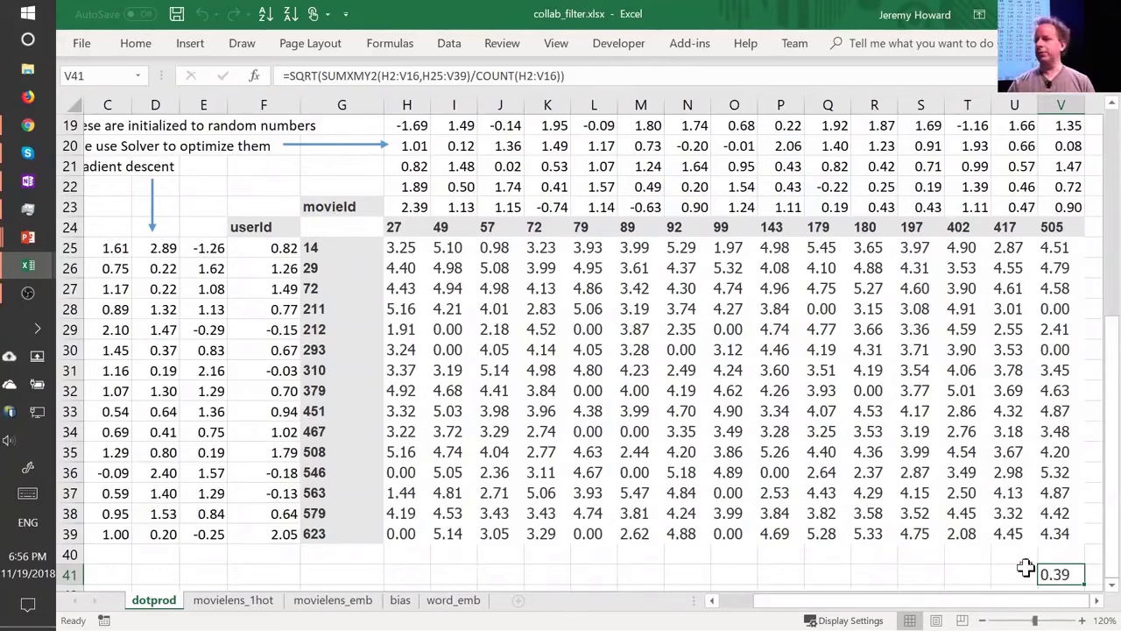
pyautogui.scroll(5, 1025, 569)
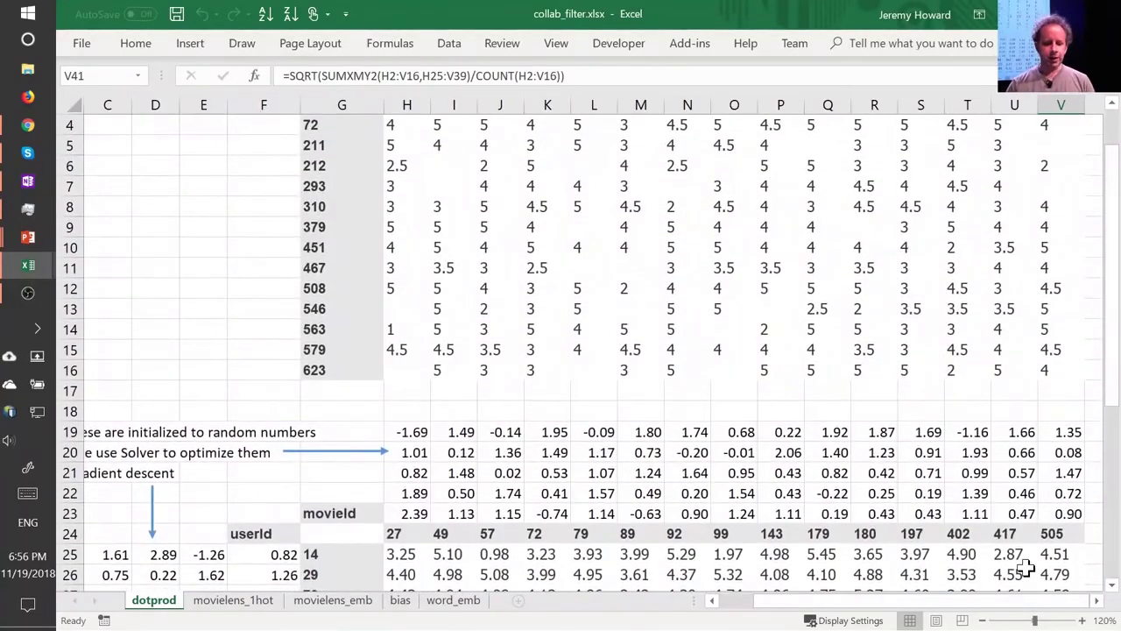
pyautogui.scroll(1, 470, 525)
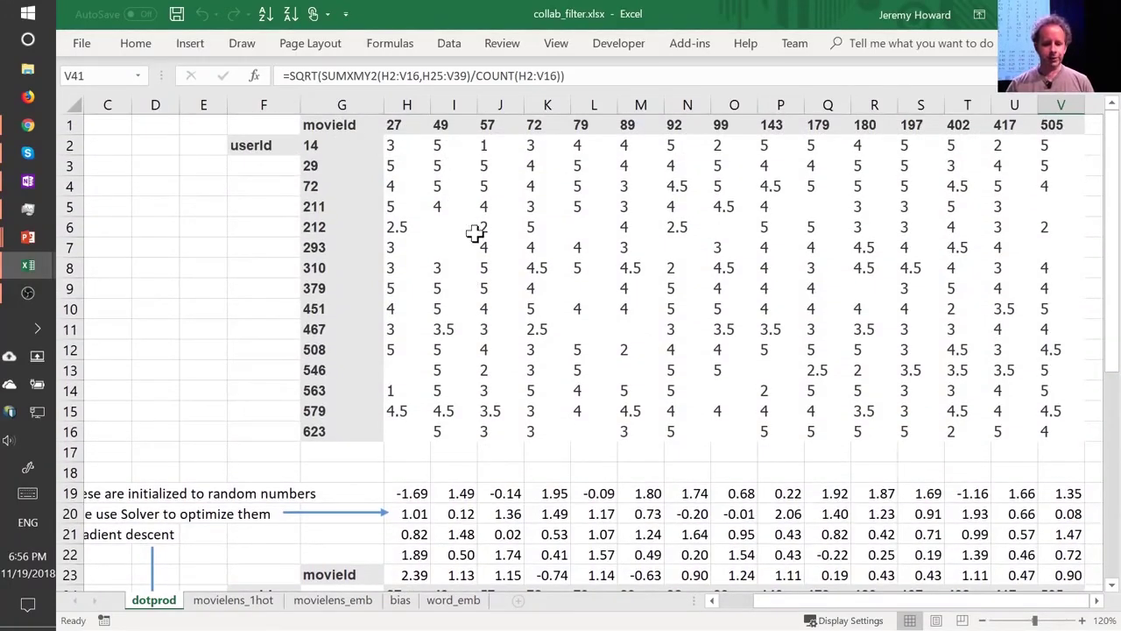
pyautogui.scroll(-1, 474, 232)
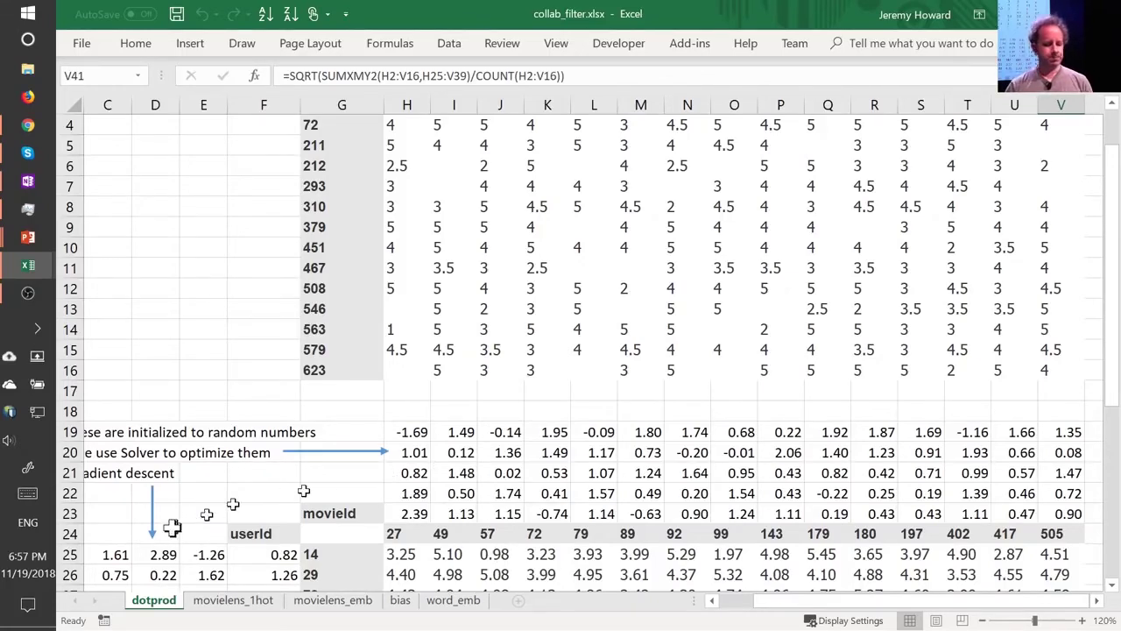
# Open the movielens_1hot sheet and highlight the full Users weight matrix C4:G18, plus the Movies weight matrix starting at C22.
pyautogui.click(230, 611)
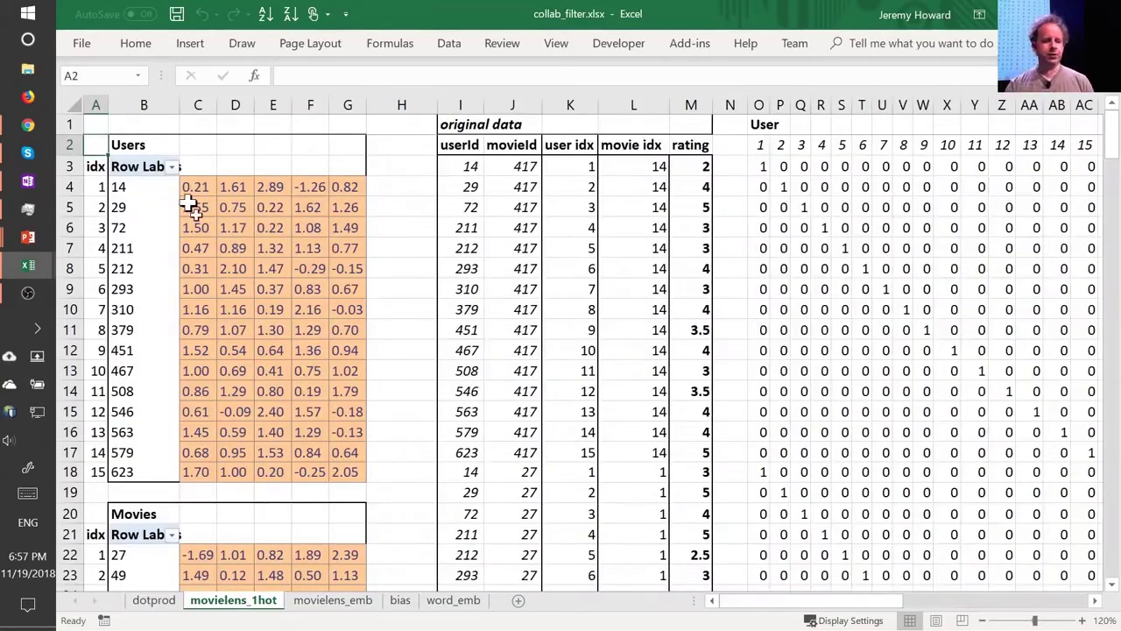
pyautogui.moveTo(198, 185); pyautogui.dragTo(344, 462)
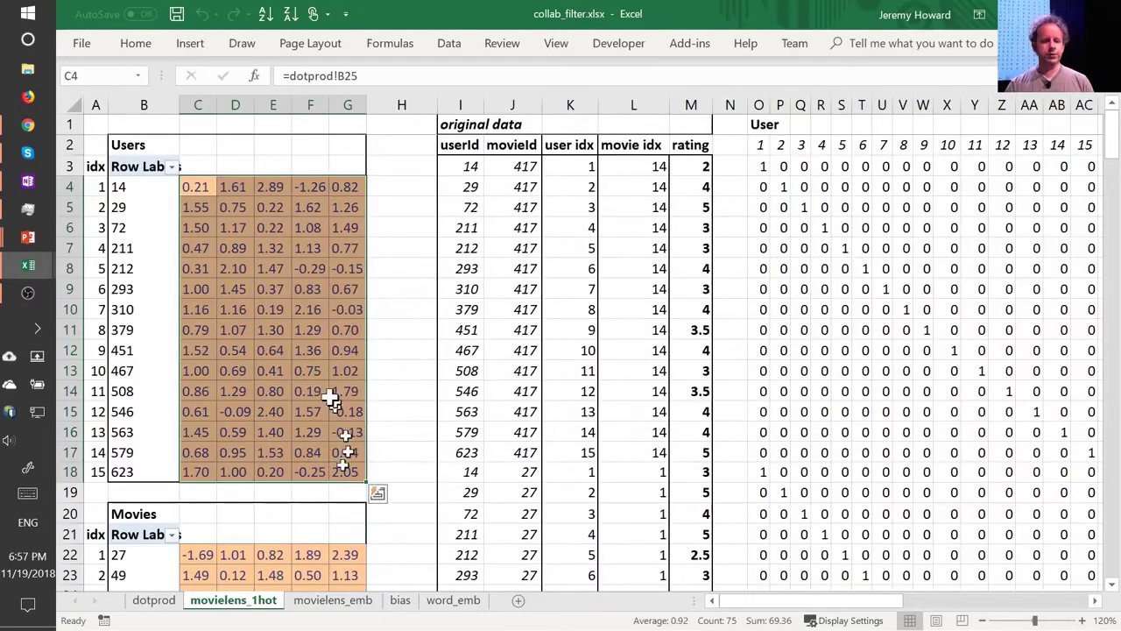
pyautogui.scroll(-3, 302, 360)
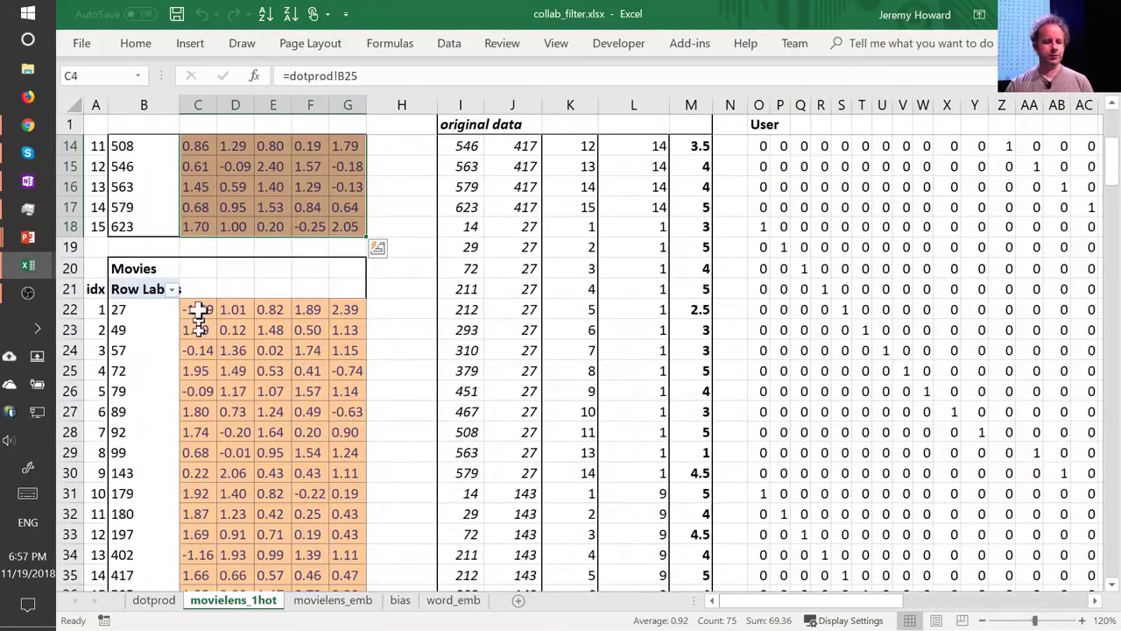
pyautogui.moveTo(195, 316); pyautogui.dragTo(337, 534)
pyautogui.click(280, 490)
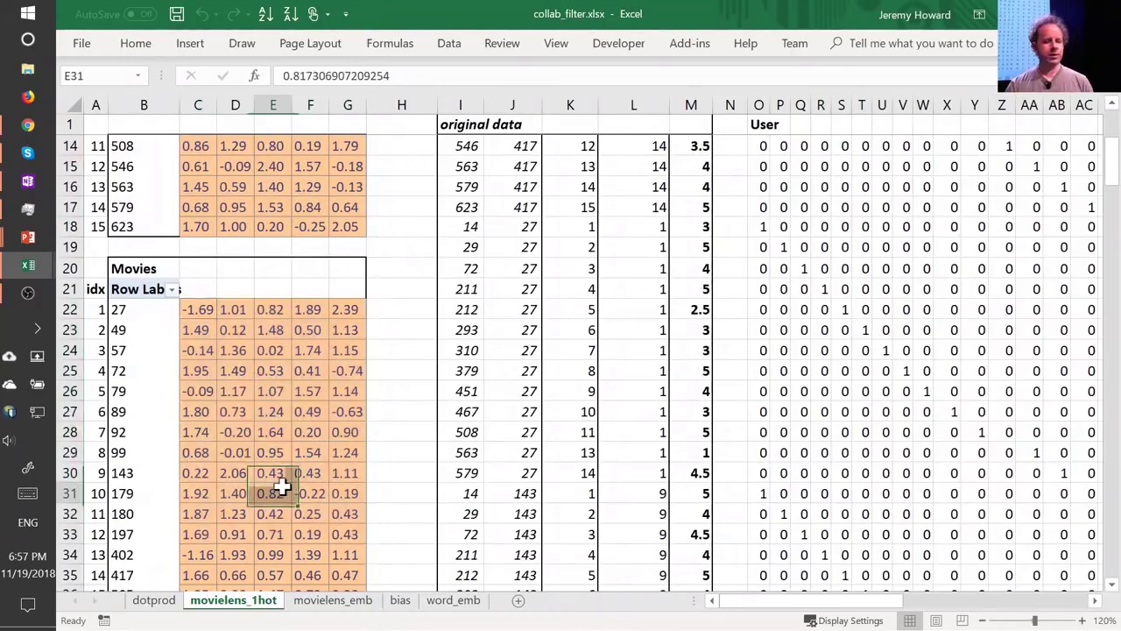
# Compare the first four factor columns of the Users and Movies matrices, and check which cell F12 references.
pyautogui.scroll(4, 283, 486)
pyautogui.moveTo(193, 187); pyautogui.dragTo(308, 391)
pyautogui.scroll(-2, 278, 452)
pyautogui.moveTo(197, 432); pyautogui.dragTo(310, 538)
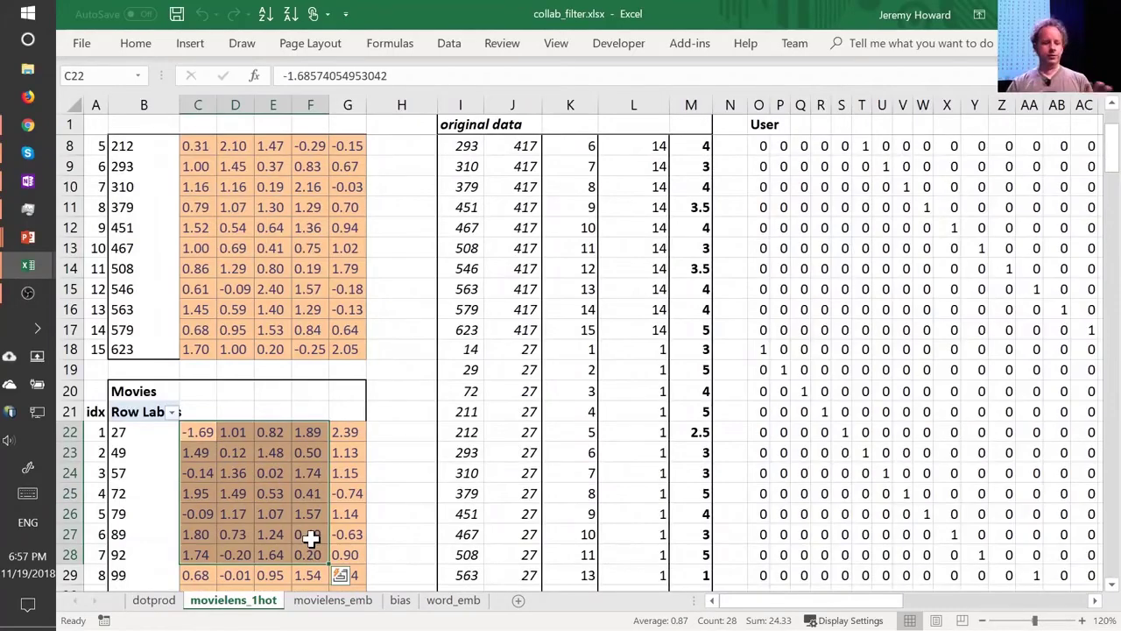
pyautogui.scroll(-2, 311, 538)
pyautogui.scroll(4, 311, 538)
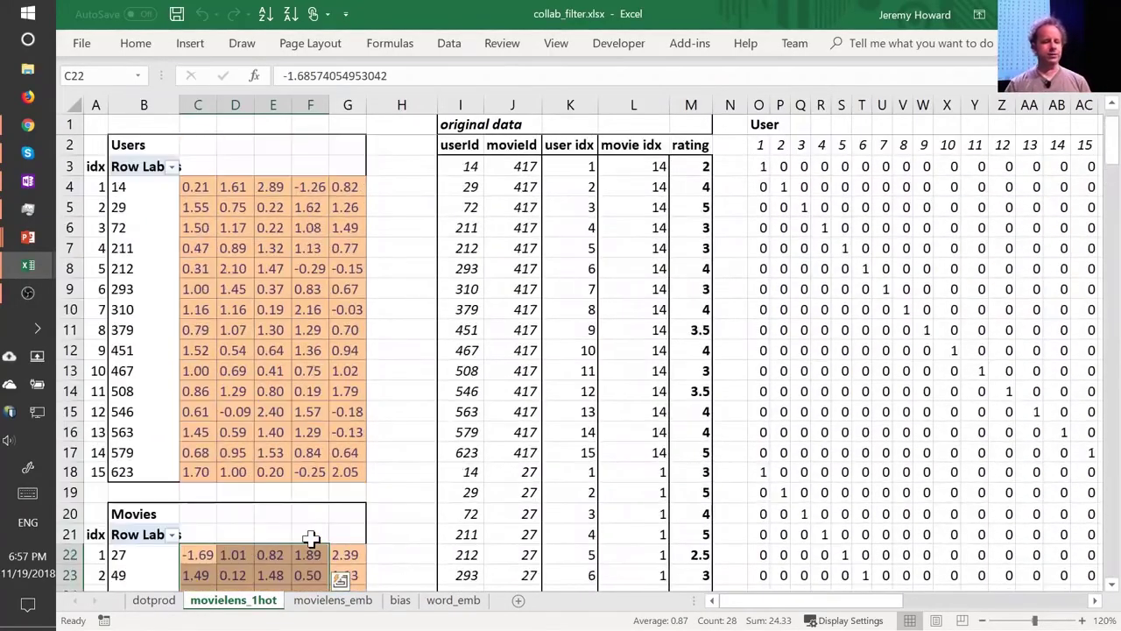
pyautogui.click(302, 355)
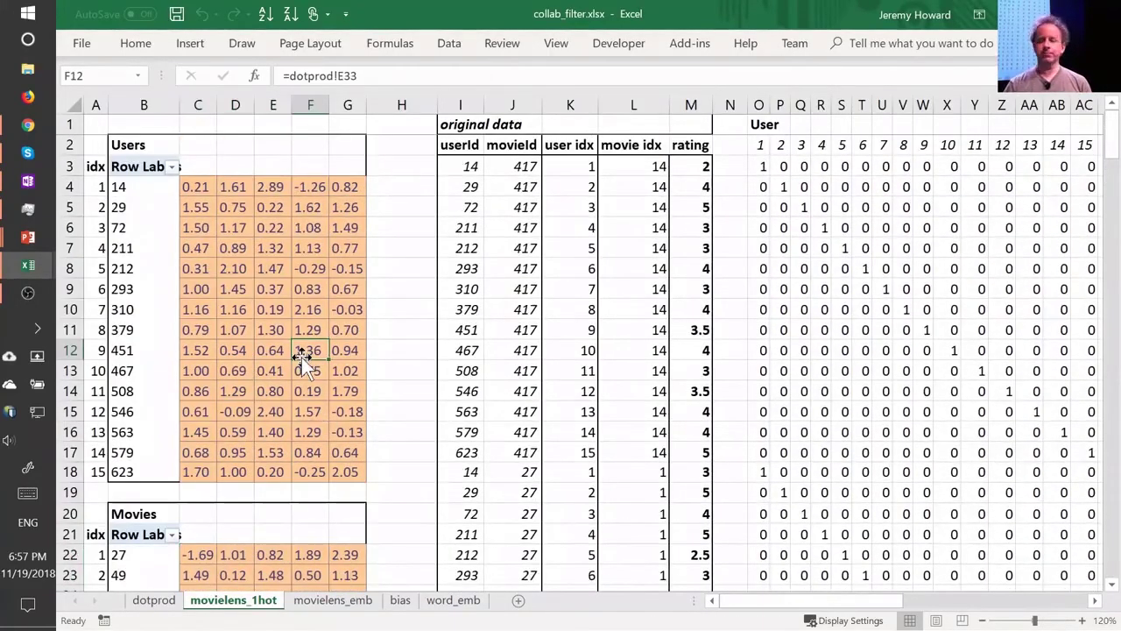
# Highlight all five factor columns of the Users matrix in C4:G15 and of the Movies matrix in C22:G30.
pyautogui.moveTo(195, 186); pyautogui.dragTo(348, 411)
pyautogui.scroll(-3, 295, 432)
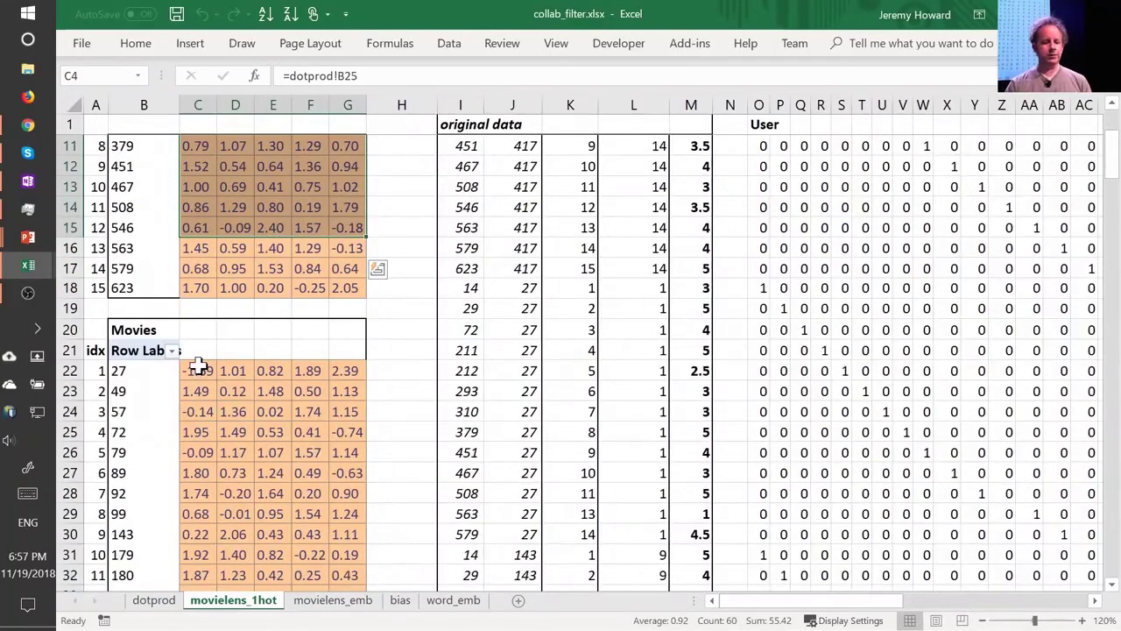
pyautogui.moveTo(198, 366); pyautogui.dragTo(341, 533)
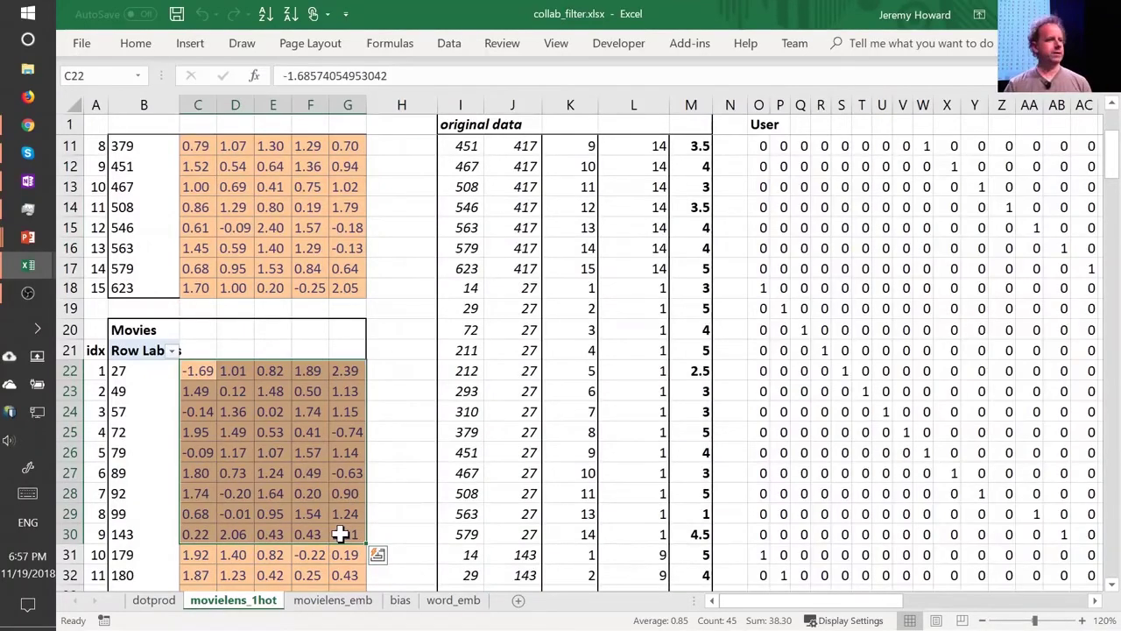
pyautogui.scroll(3, 341, 533)
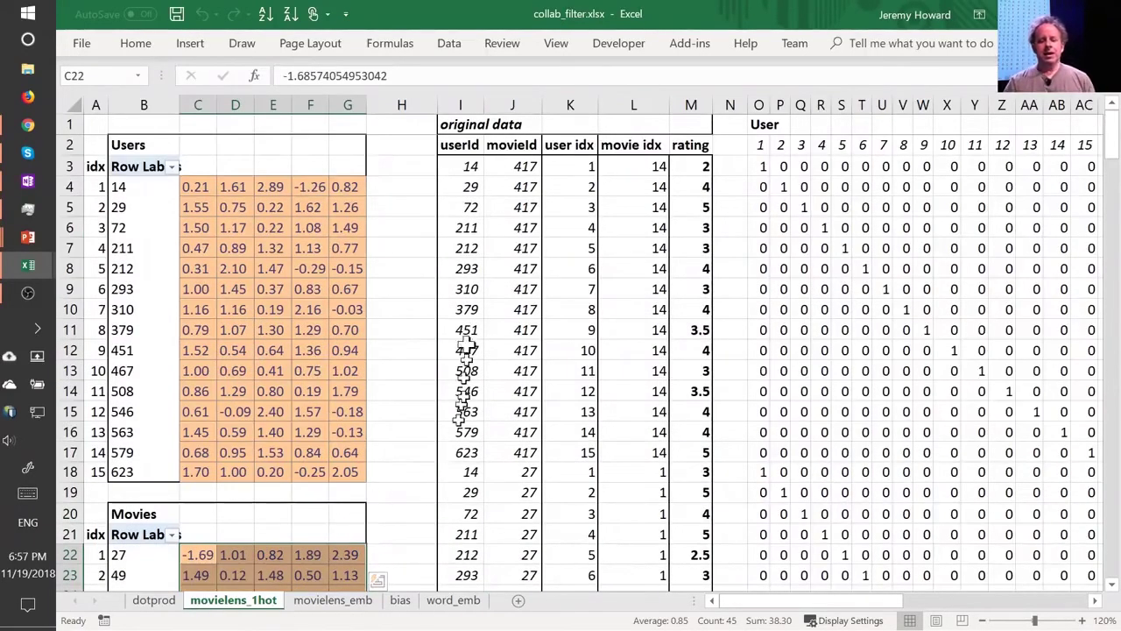
# Highlight the original userId and movieId pairs in I3:J20, and the user index mapping in A4:B18.
pyautogui.click(460, 168)
pyautogui.moveTo(462, 181); pyautogui.dragTo(498, 517)
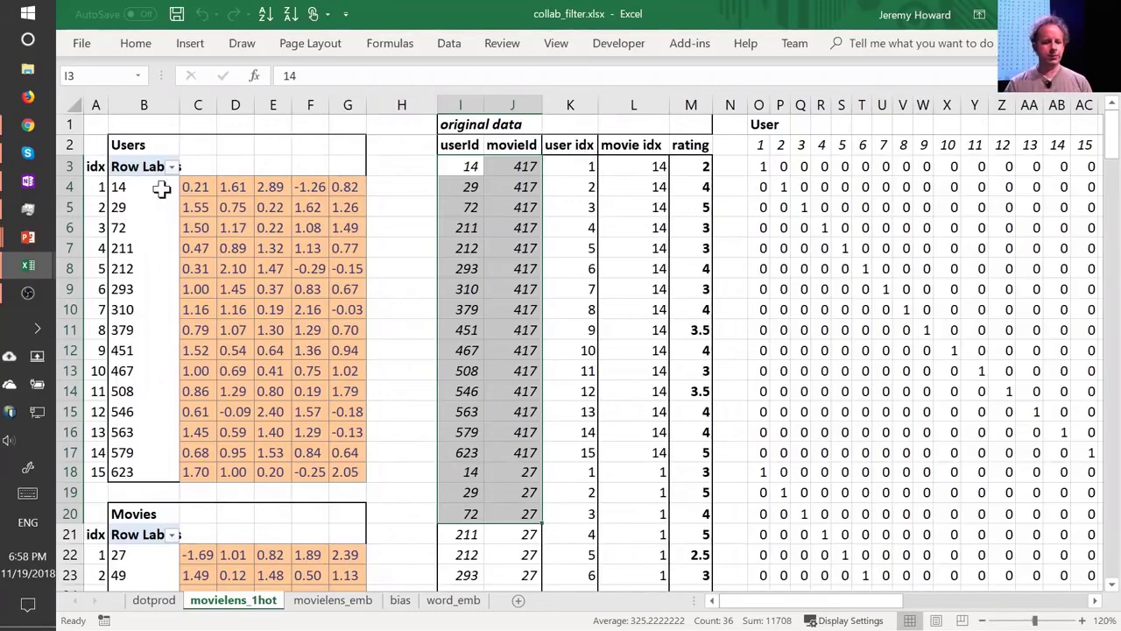
pyautogui.moveTo(157, 187); pyautogui.dragTo(88, 469)
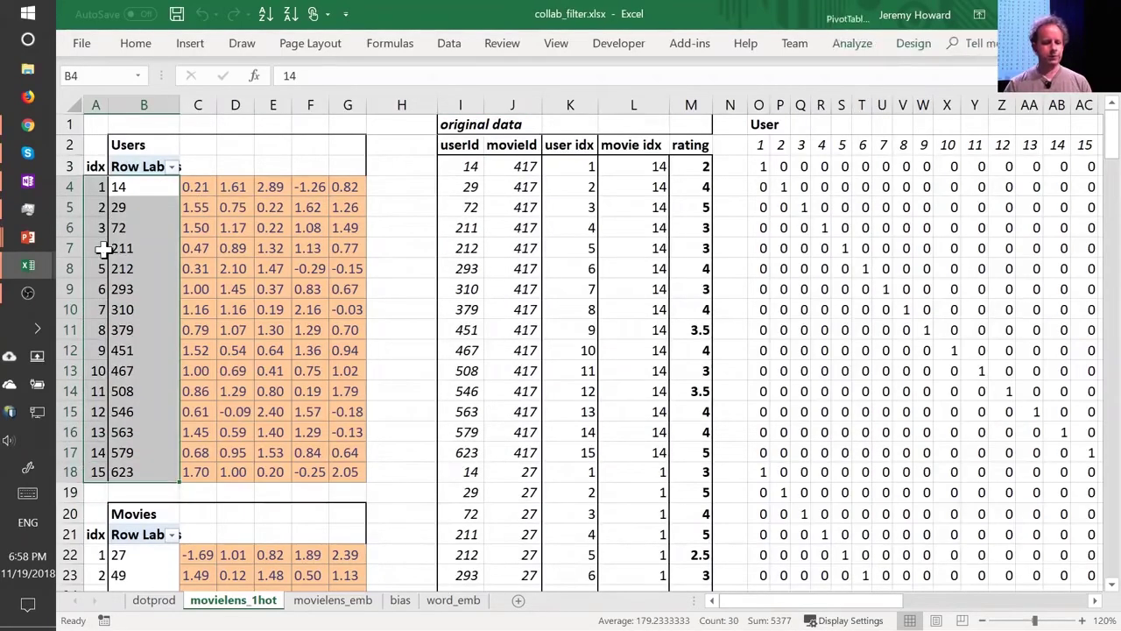
# Highlight the user idx, movie idx and rating columns in K3:M22, and inspect the MATCH formula in K3.
pyautogui.click(570, 166)
pyautogui.moveTo(571, 166); pyautogui.dragTo(679, 552)
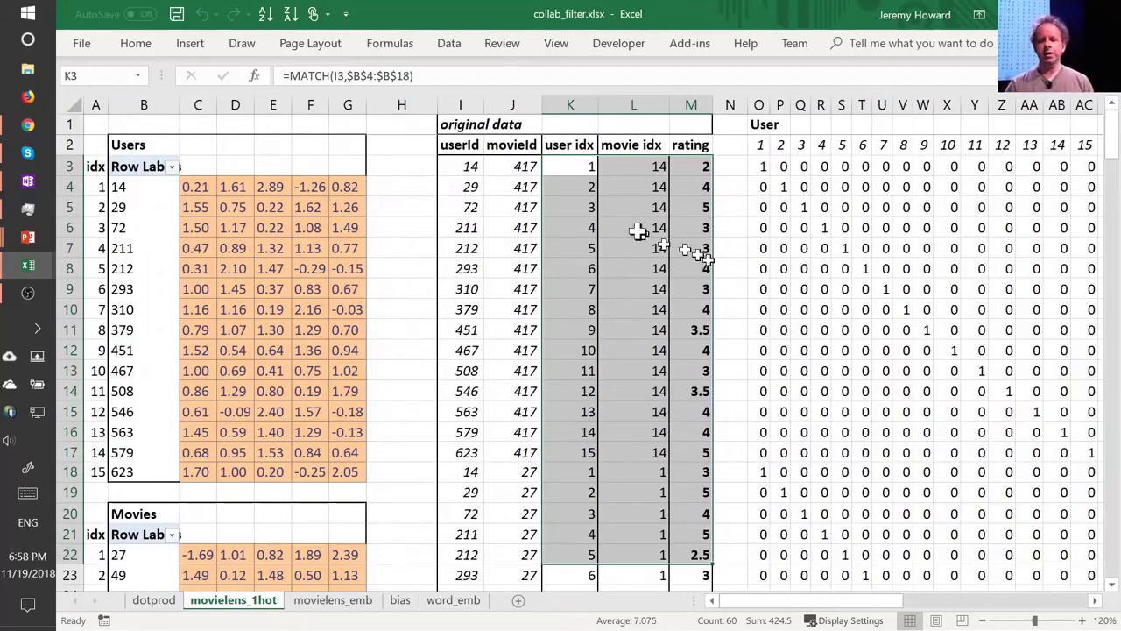
pyautogui.click(575, 166)
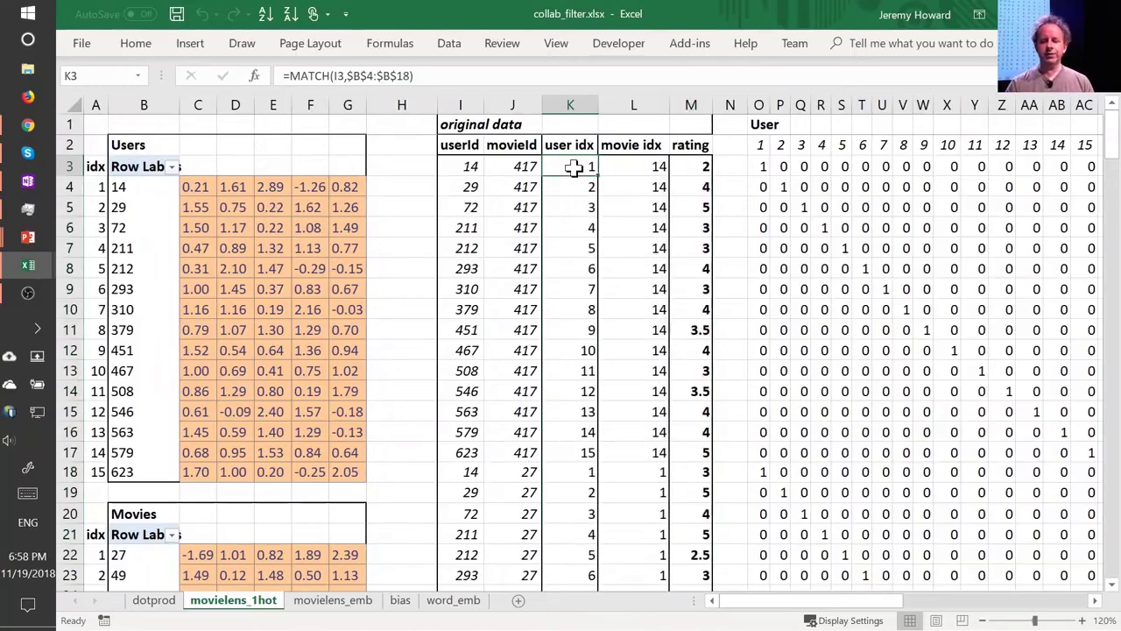
# Inspect the one-hot formula in O3 and highlight the one-hot User rows O3:AC3 and O4:AC4.
pyautogui.click(758, 168)
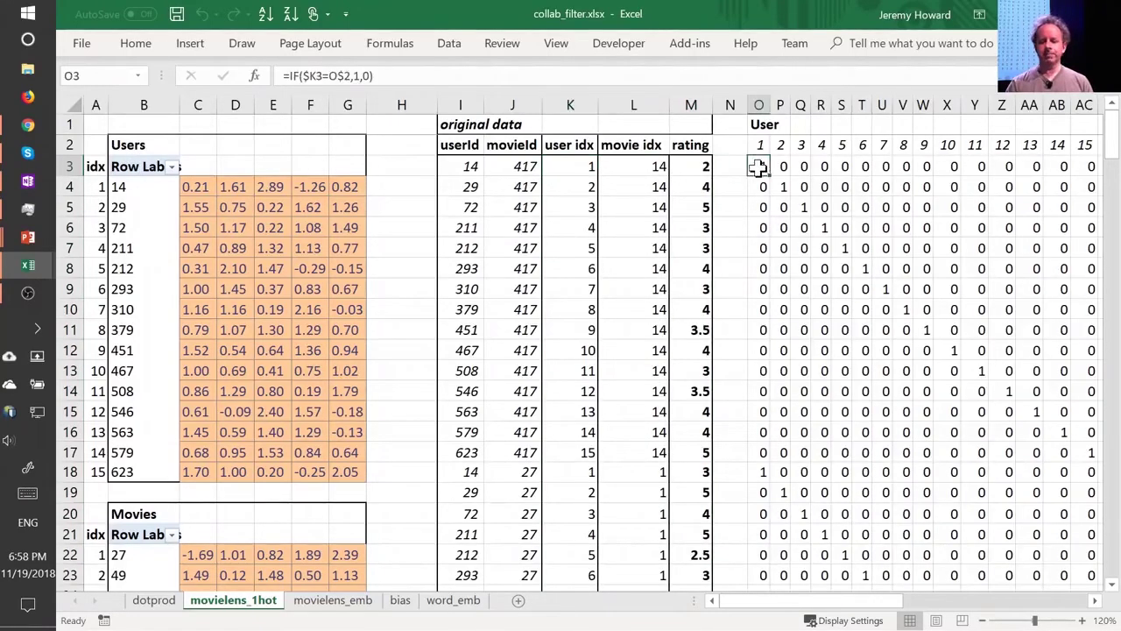
pyautogui.hotkey('ctrl', 'shift', 'Right')
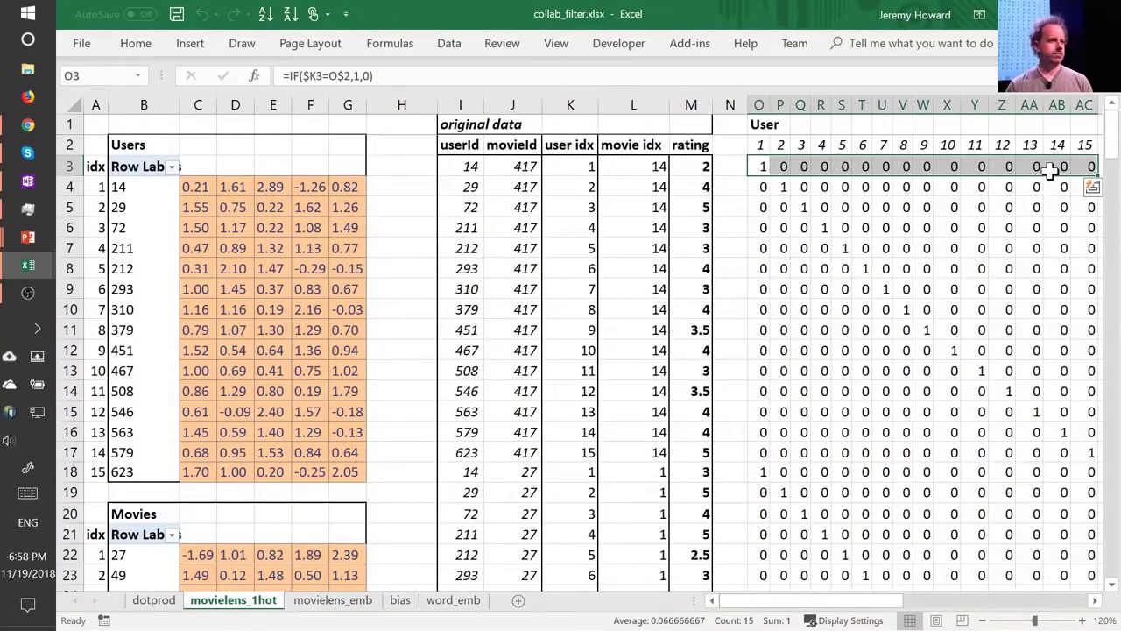
pyautogui.click(760, 187)
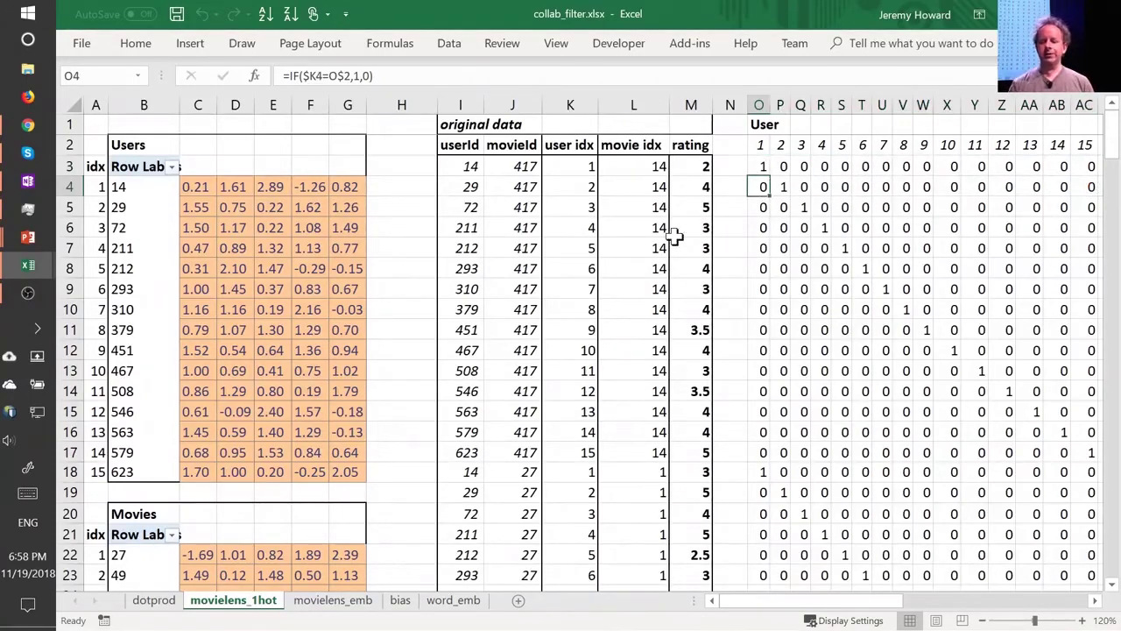
pyautogui.hotkey('ctrl', 'shift', 'Right')
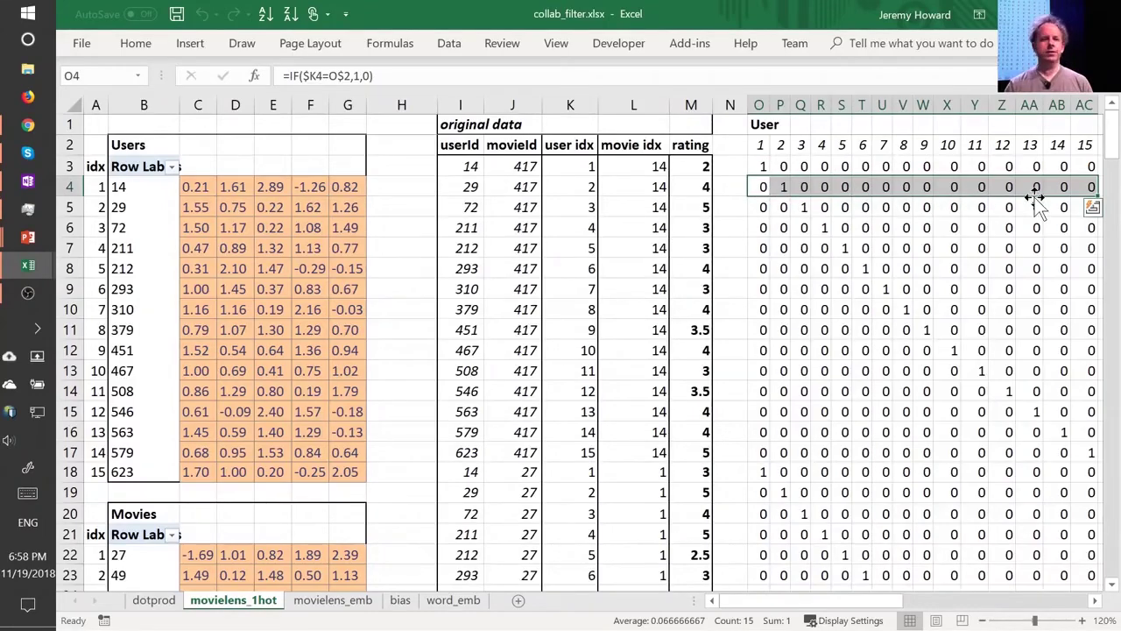
# Check the movie index formula in L3 and move along row 3 to the first one-hot Movie cell, AK3.
pyautogui.click(636, 171)
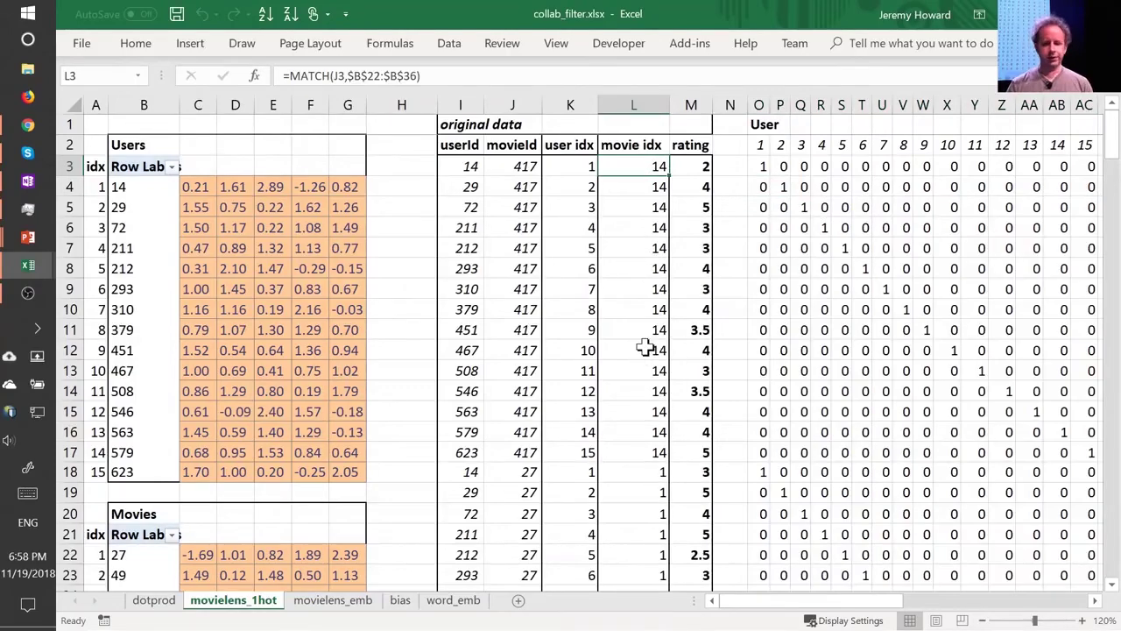
pyautogui.press('Right')
pyautogui.press('Right')
pyautogui.hotkey('ctrl', 'Right')
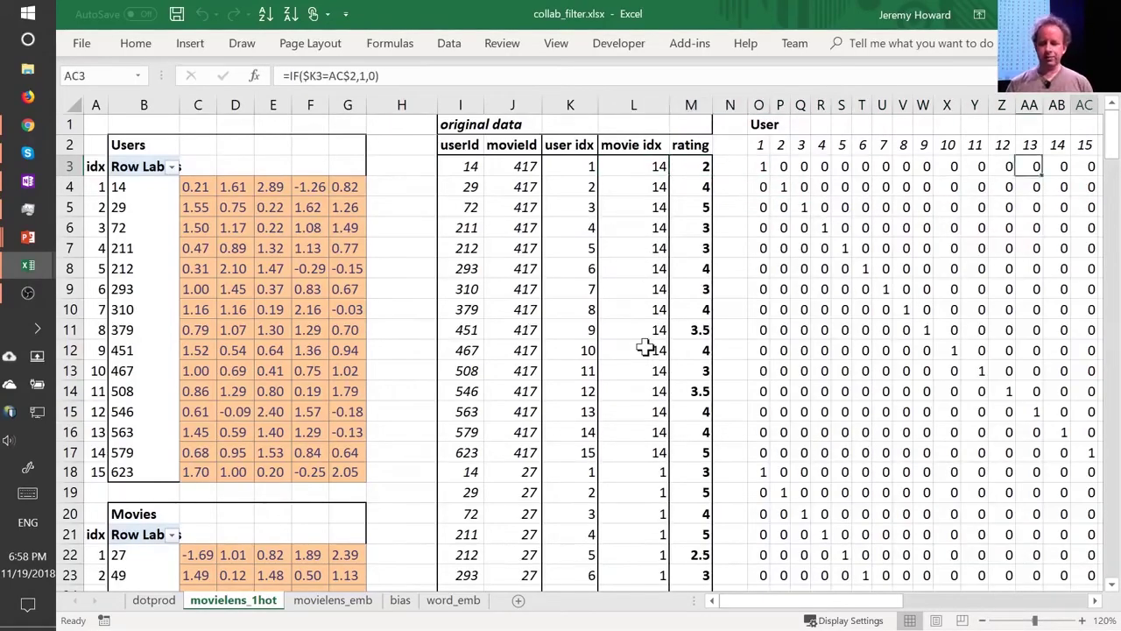
pyautogui.hotkey('ctrl', 'Right')
pyautogui.press('Right')
pyautogui.press('Right')
pyautogui.press('Right')
pyautogui.press('Right')
pyautogui.press('Right')
pyautogui.press('Right')
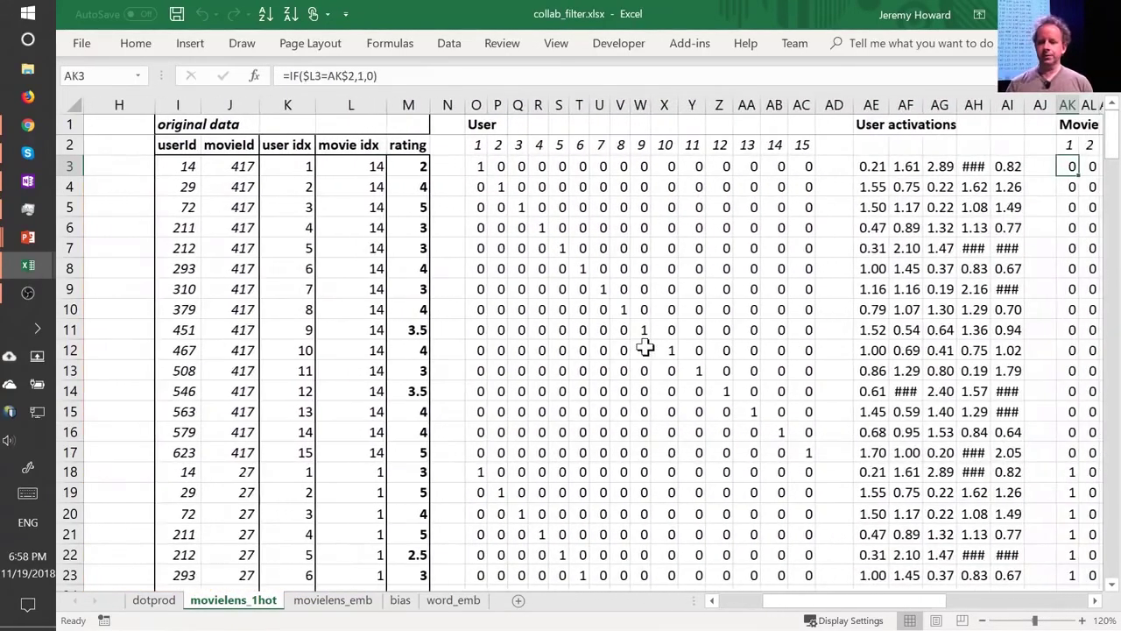
# Highlight the first one-hot Movie row, AK3:AY3.
pyautogui.hotkey('ctrl', 'shift', 'Right')
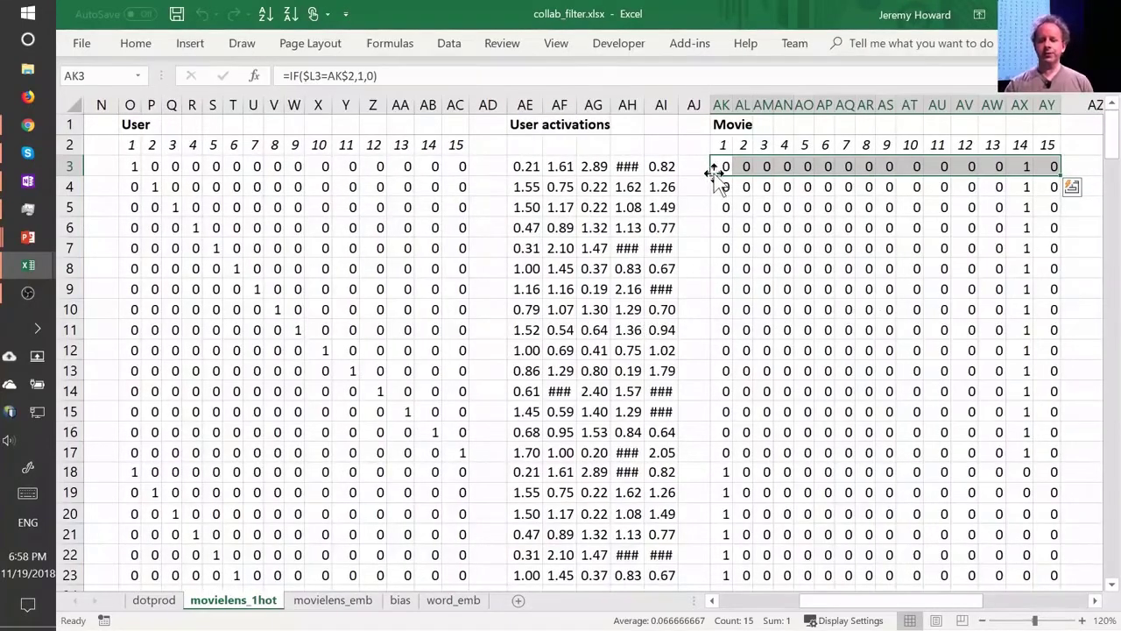
pyautogui.click(1047, 168)
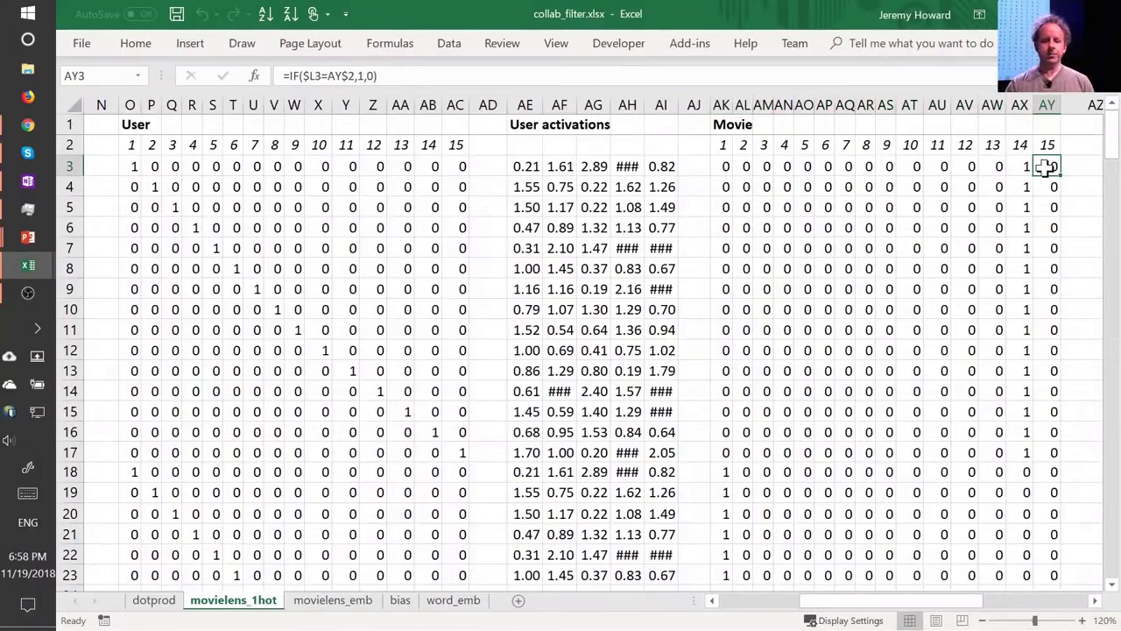
pyautogui.moveTo(1046, 168); pyautogui.dragTo(722, 168)
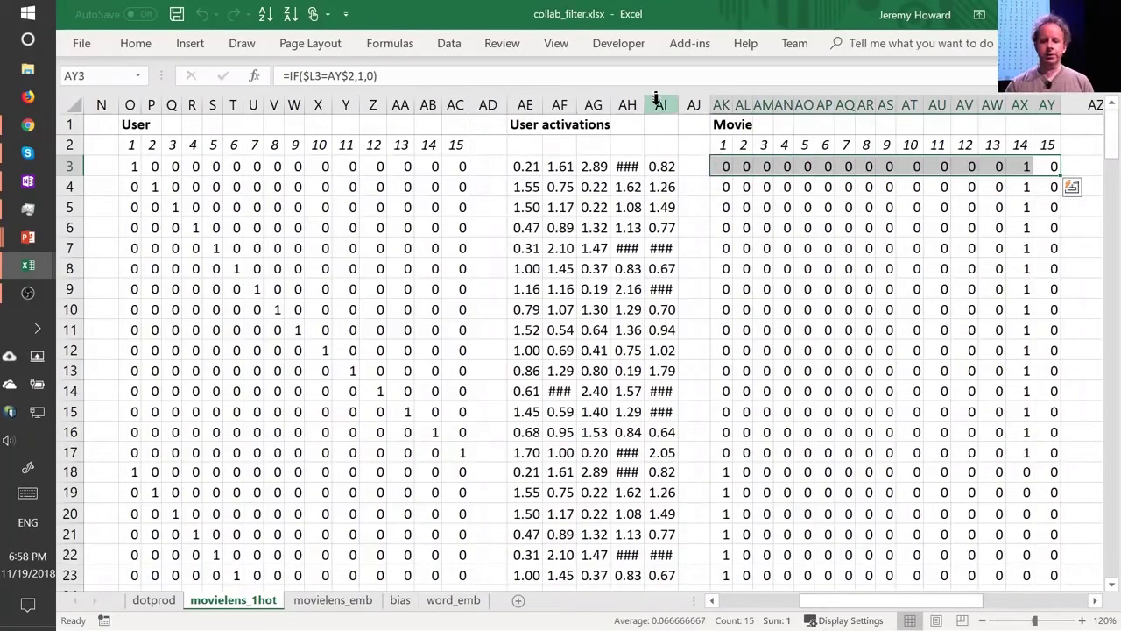
# Auto-fit the widths of columns AF:AI in the User activations block.
pyautogui.moveTo(656, 98); pyautogui.dragTo(576, 96)
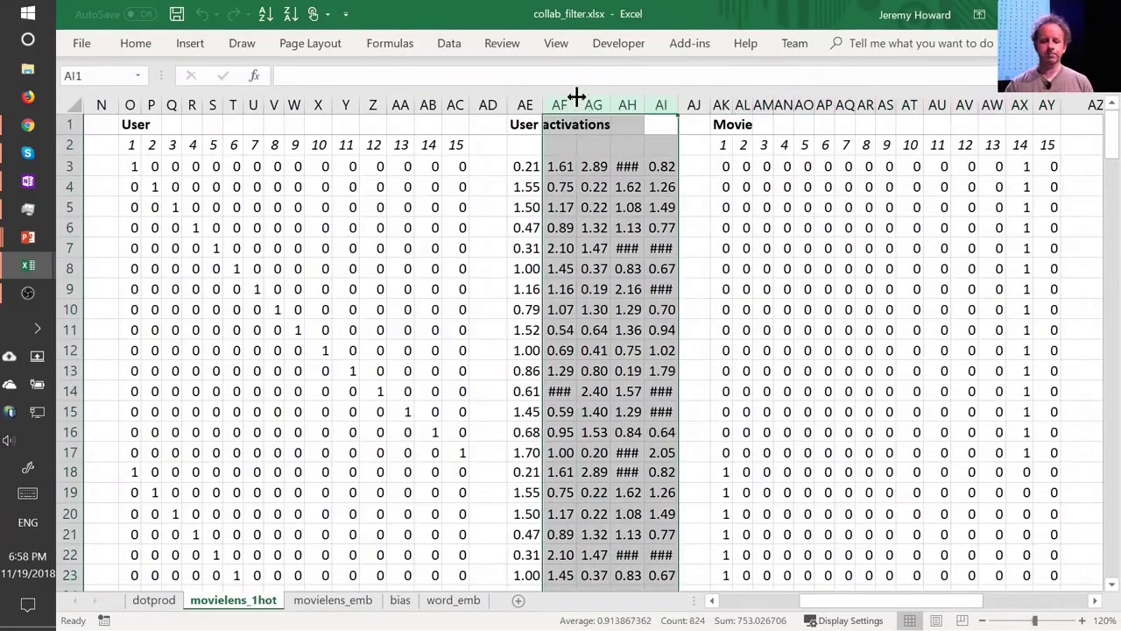
pyautogui.doubleClick(577, 96)
pyautogui.click(784, 200)
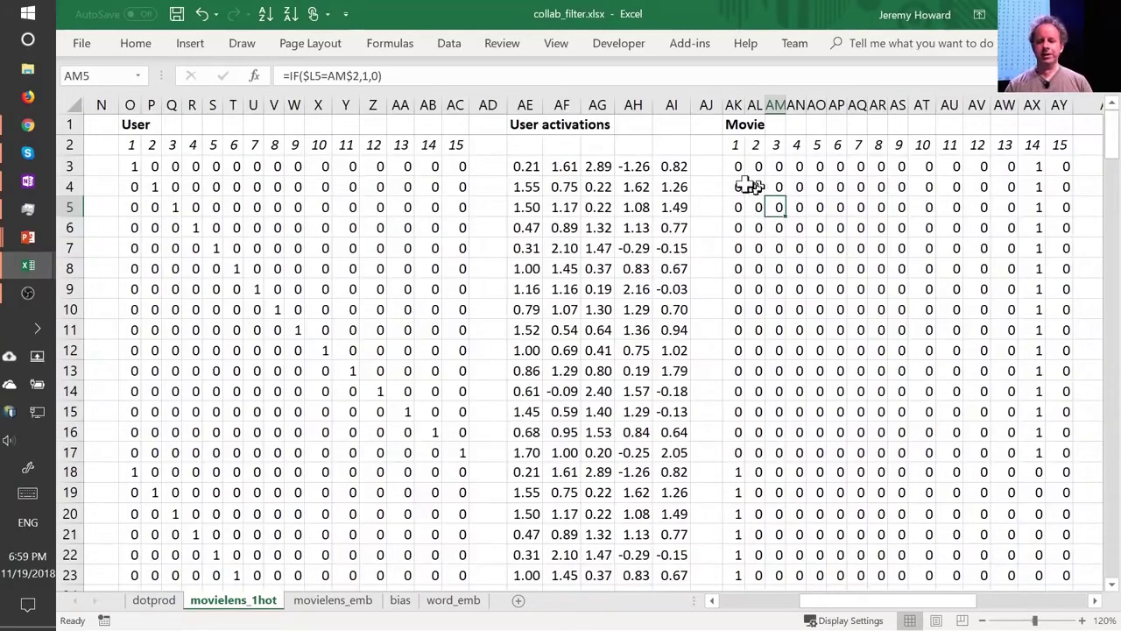
# Highlight the one-hot Movie block AK3:AY21, and the one-hot User block O3:AC21.
pyautogui.moveTo(738, 166); pyautogui.dragTo(1054, 544)
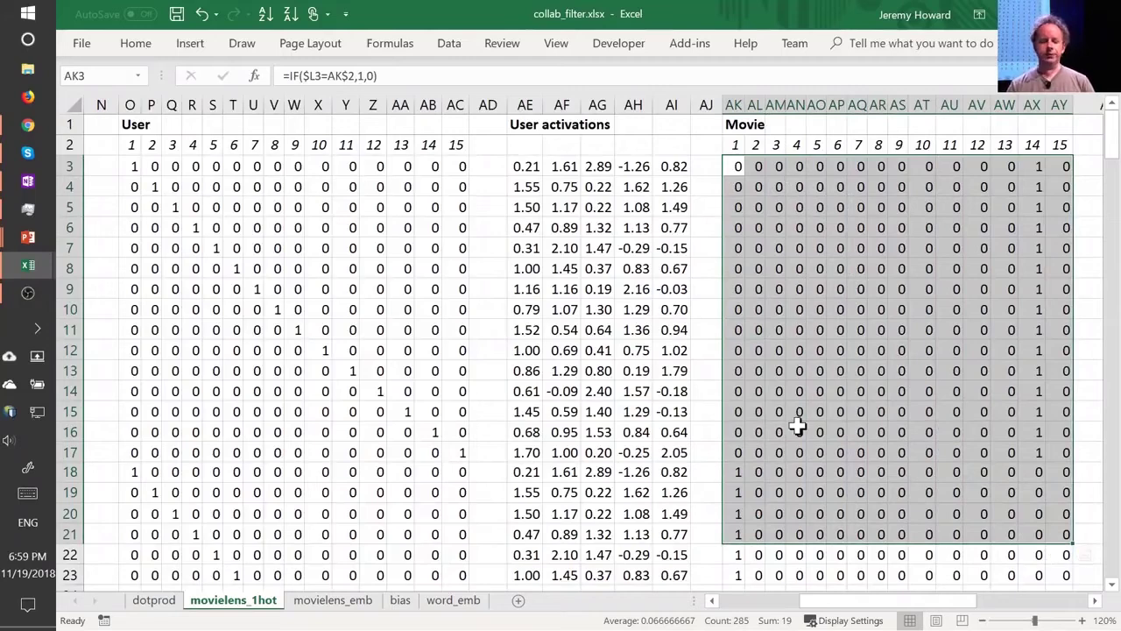
pyautogui.moveTo(132, 165); pyautogui.dragTo(448, 535)
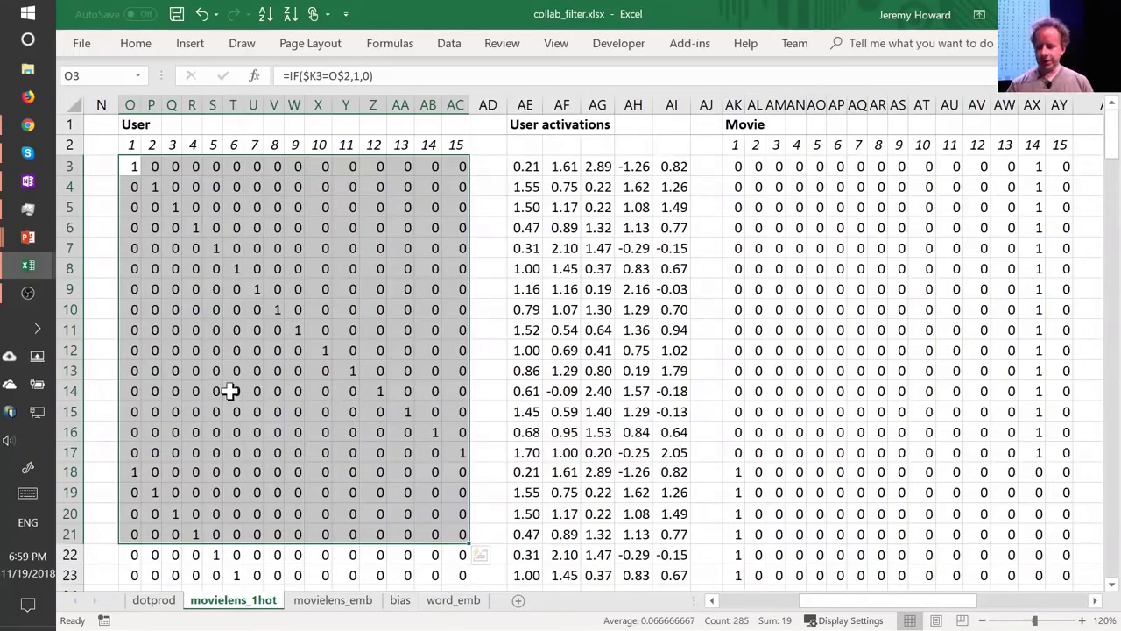
# Highlight the whole user factor matrix C4:G18 in the Users table.
pyautogui.hotkey('ctrl', 'Home')
pyautogui.press('Right')
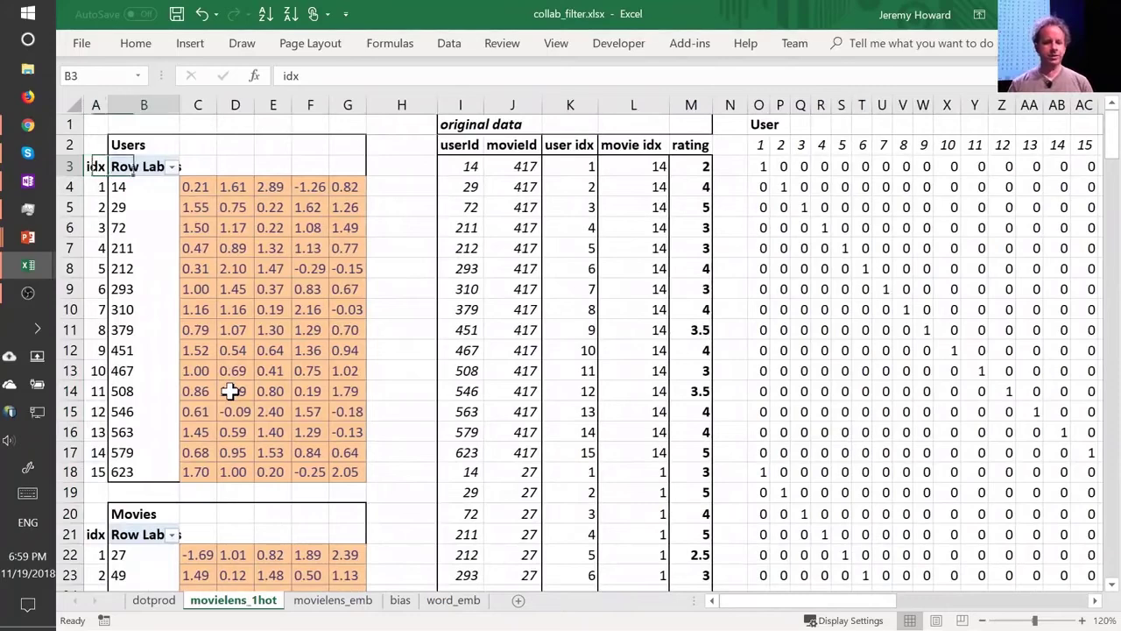
pyautogui.press('Down')
pyautogui.press('Right')
pyautogui.hotkey('ctrl', 'shift', 'Down')
pyautogui.hotkey('ctrl', 'shift', 'Right')
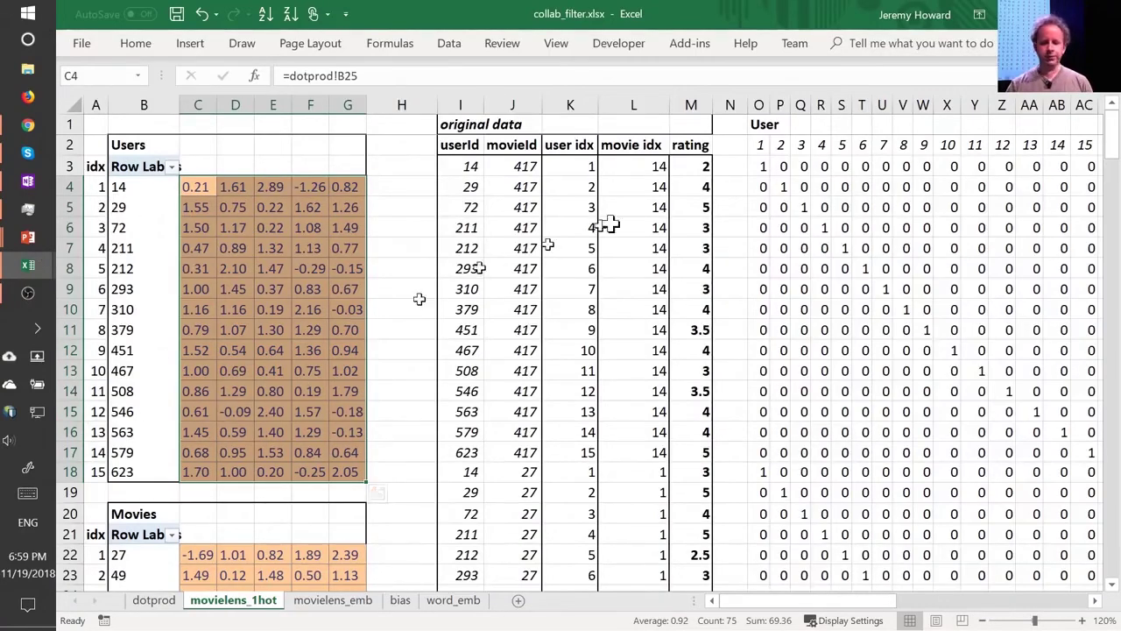
# Highlight the first one-hot User row, O3:AC3, and step through its cells to Q3.
pyautogui.click(757, 168)
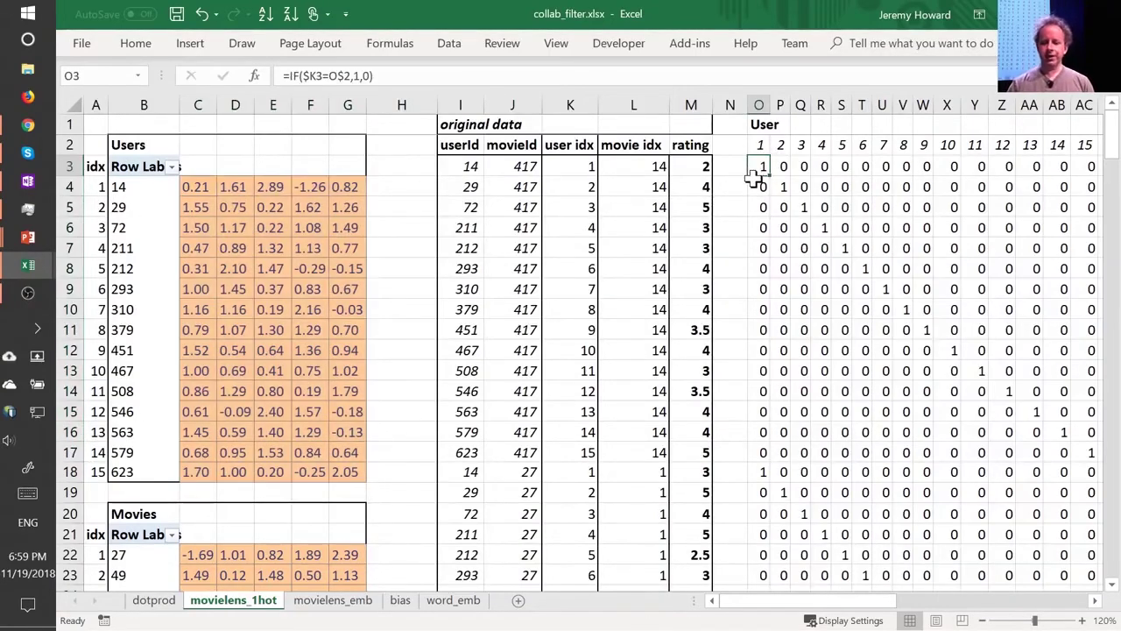
pyautogui.hotkey('ctrl', 'shift', 'Right')
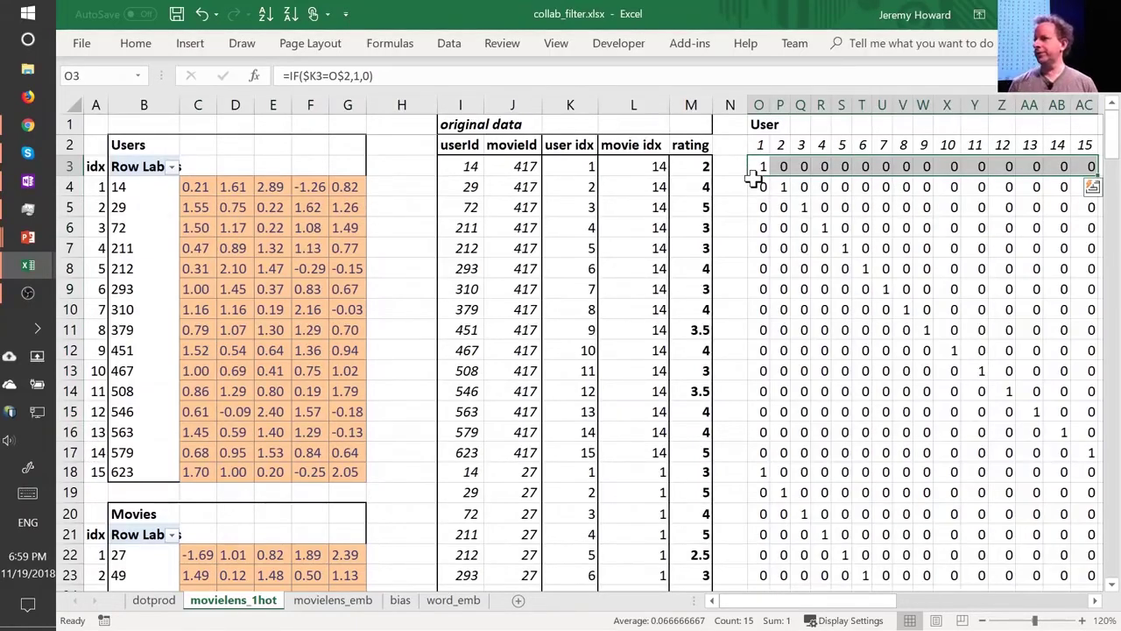
pyautogui.press('Right')
pyautogui.press('Right')
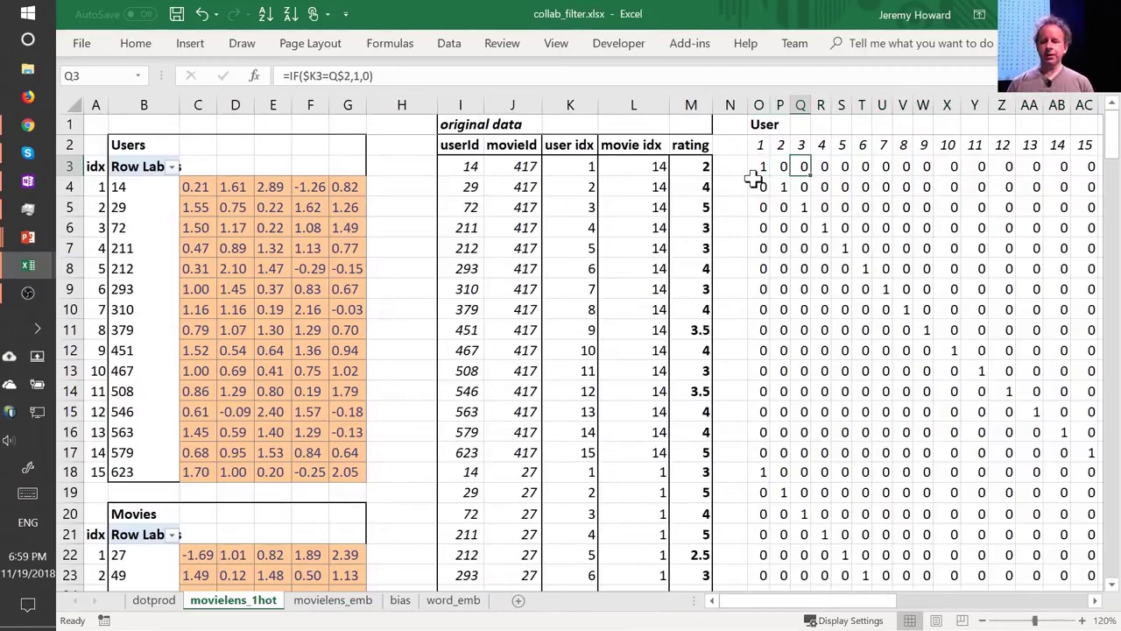
# Highlight the full User activations block AE3:AI208.
pyautogui.hotkey('ctrl', 'Right')
pyautogui.hotkey('ctrl', 'Right')
pyautogui.hotkey('ctrl', 'shift', 'Down')
pyautogui.hotkey('ctrl', 'shift', 'Right')
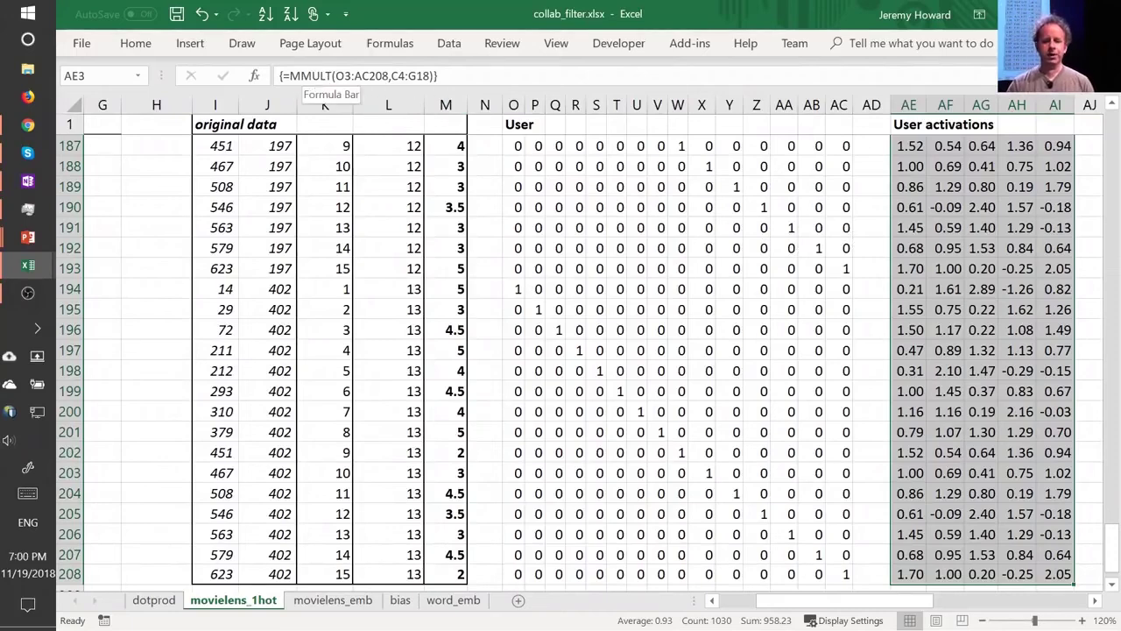
# Inspect the MMULT array formula in AE3 and its referenced ranges O3:AC208 and C4:G18, keeping it as an array formula.
pyautogui.press('F2')
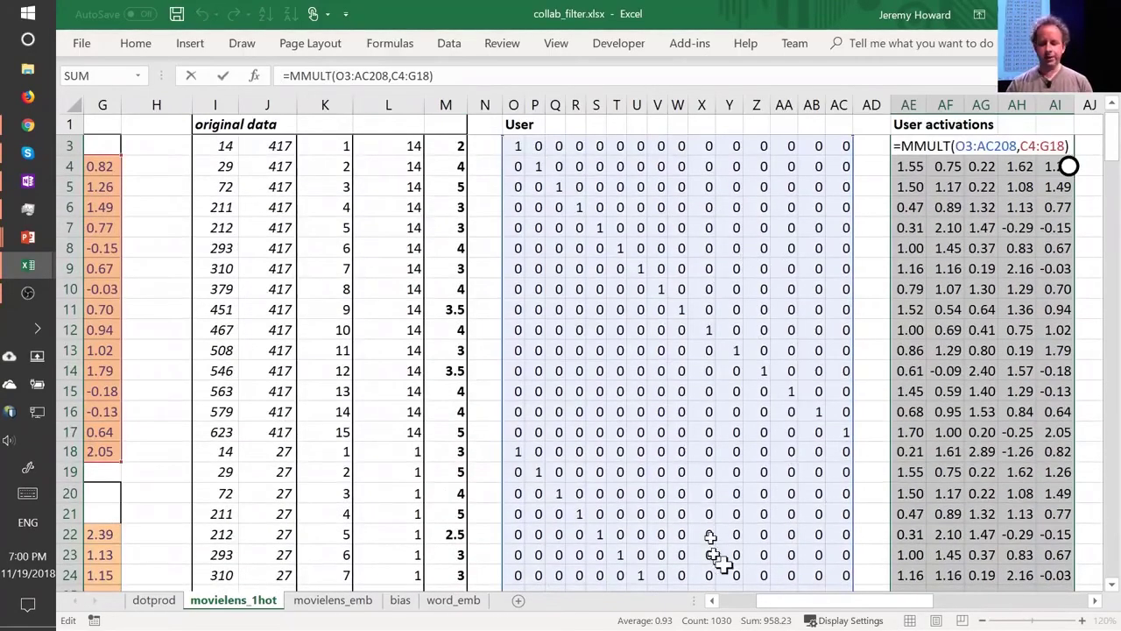
pyautogui.press('Escape')
pyautogui.press('F2')
pyautogui.click(745, 602)
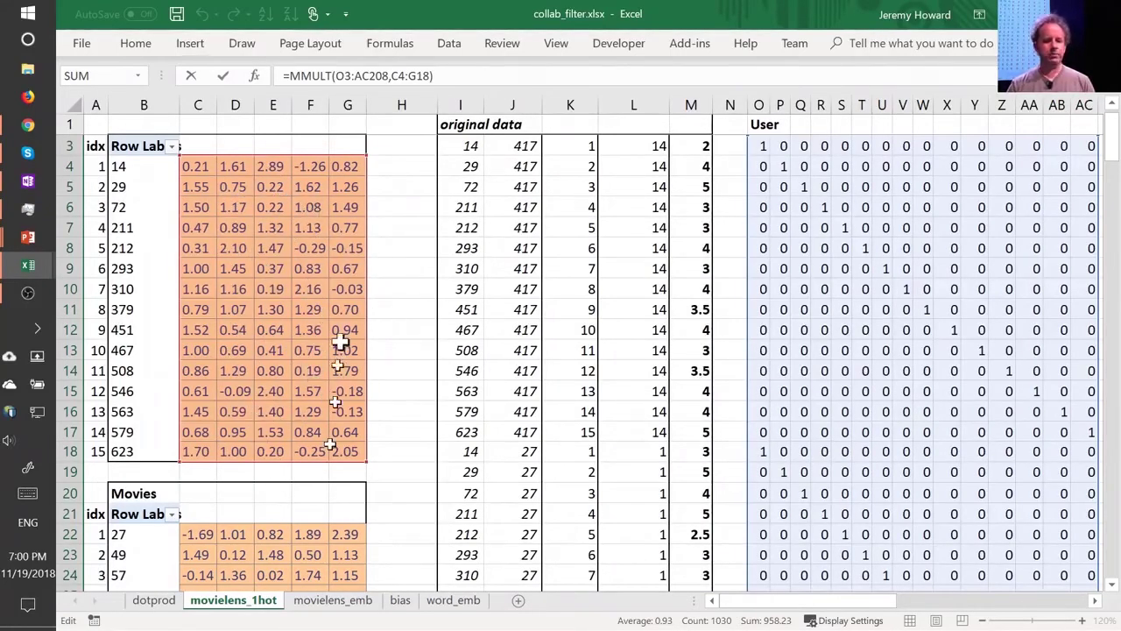
pyautogui.hotkey('ctrl', 'shift', 'Return')
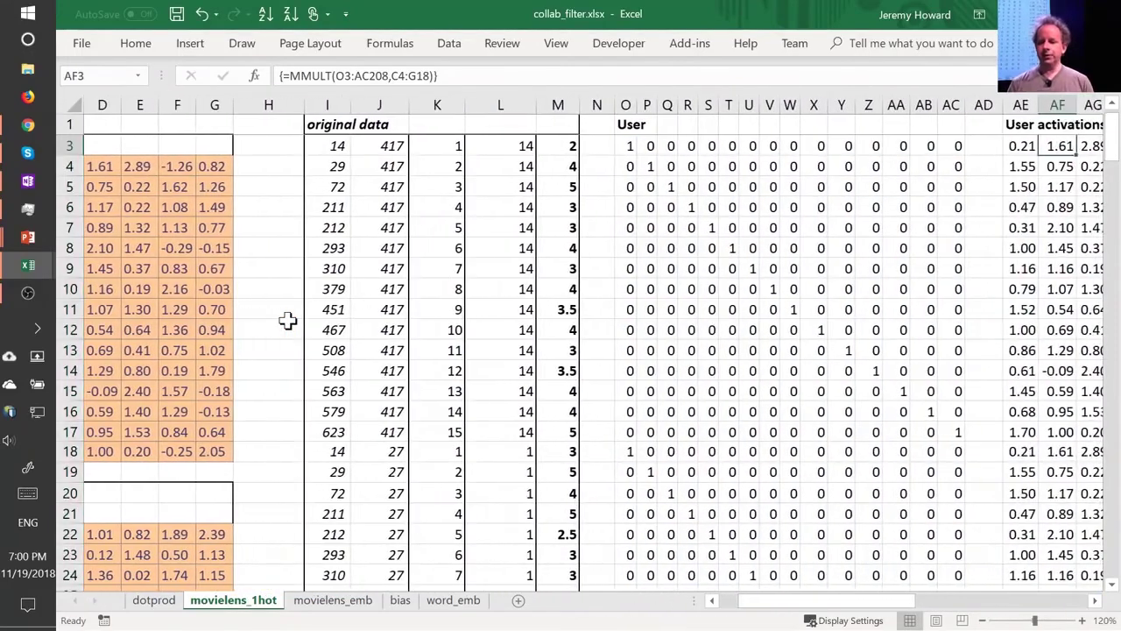
# Check the MMULT formula in BA3 and highlight the full Movie activations block BA3:BE208.
pyautogui.press('Left')
pyautogui.hotkey('ctrl', 'Right')
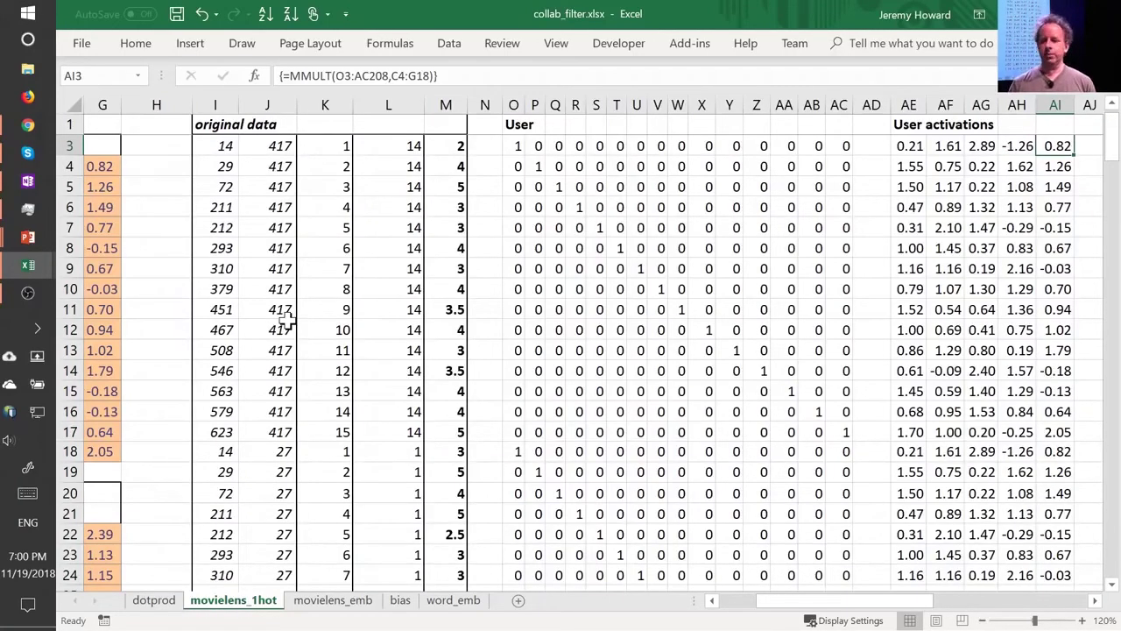
pyautogui.press('Right')
pyautogui.press('Right')
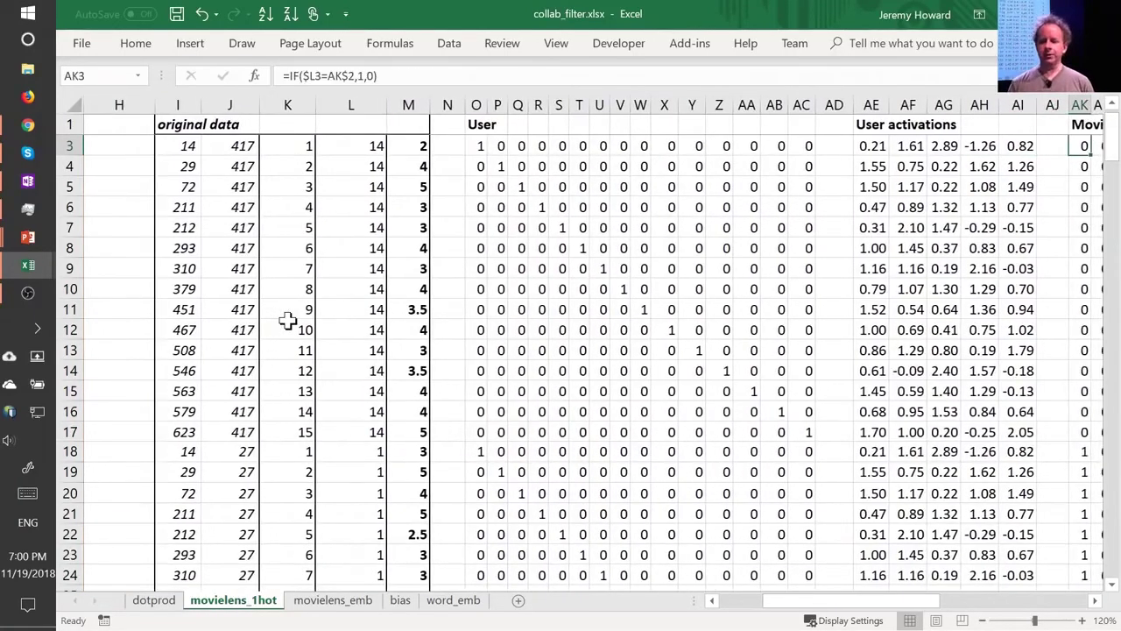
pyautogui.hotkey('ctrl', 'Right')
pyautogui.press('Right')
pyautogui.press('Right')
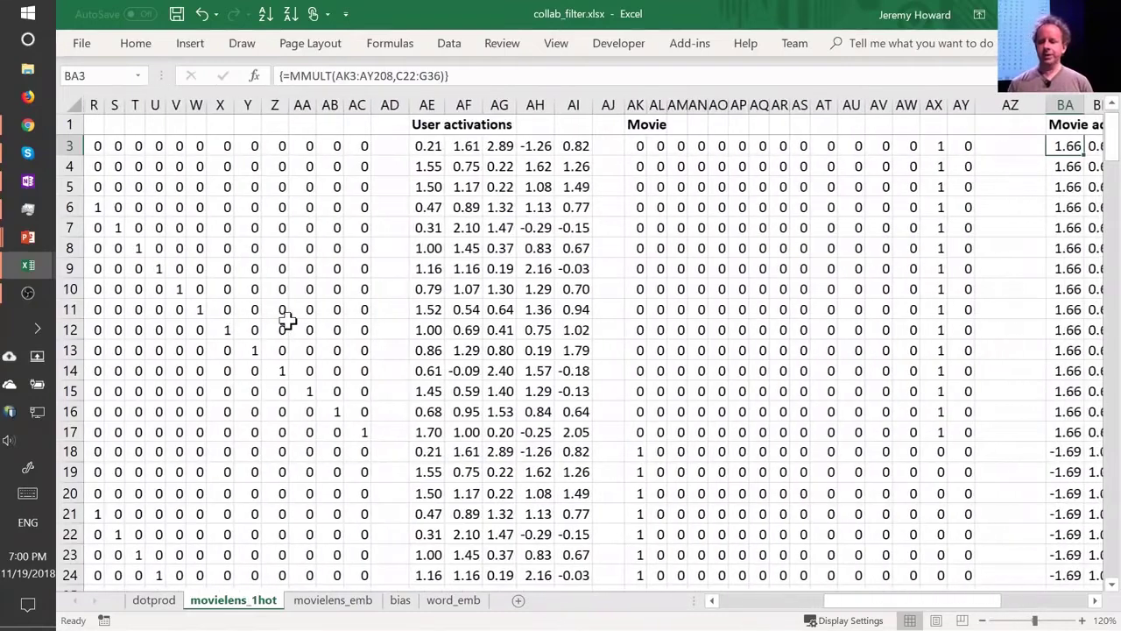
pyautogui.hotkey('ctrl', 'shift', 'Right')
pyautogui.hotkey('ctrl', 'shift', 'Down')
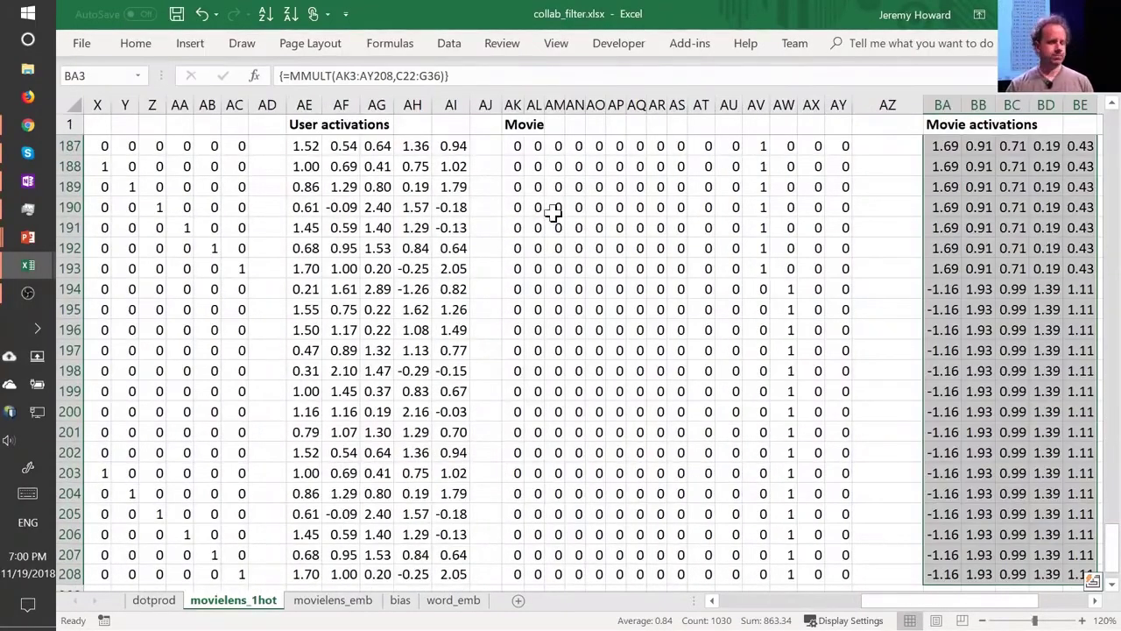
# Go back along row 3 and highlight the one-hot User row O3:AC3.
pyautogui.press('Left')
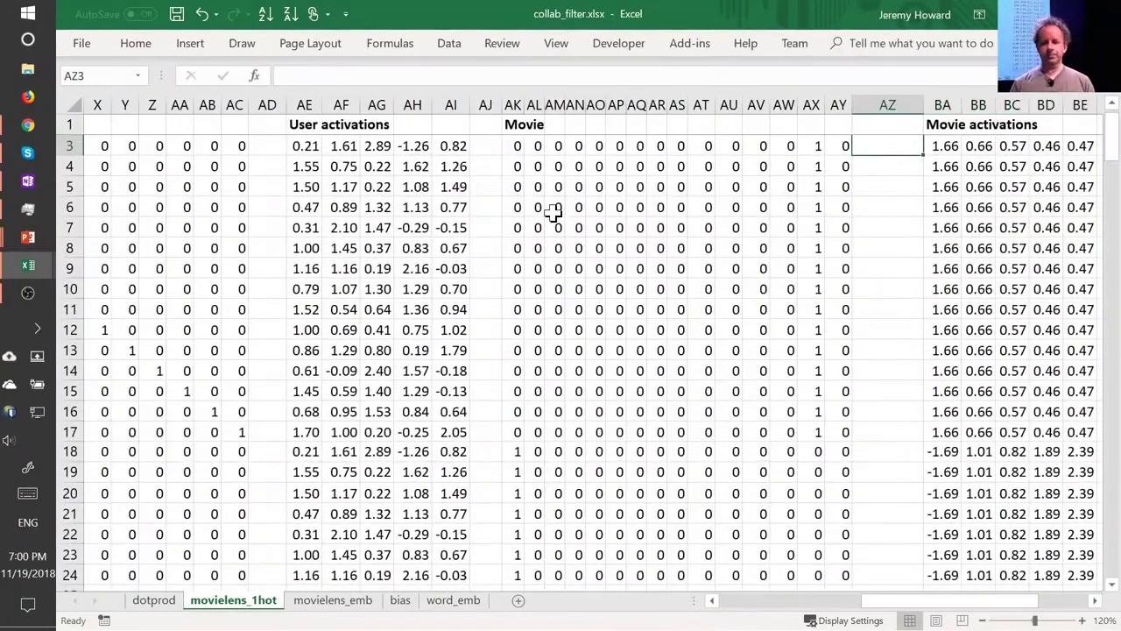
pyautogui.press('Left')
pyautogui.press('Left')
pyautogui.press('Left')
pyautogui.press('Left')
pyautogui.press('Left')
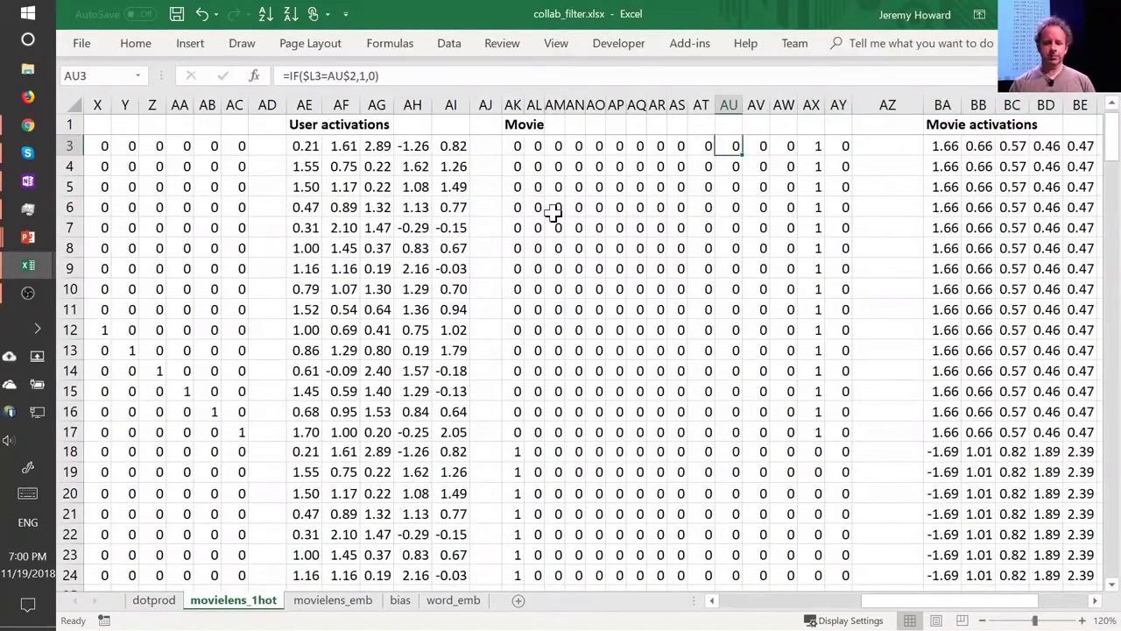
pyautogui.hotkey('ctrl', 'Left')
pyautogui.hotkey('ctrl', 'Left')
pyautogui.hotkey('ctrl', 'Left')
pyautogui.hotkey('ctrl', 'Left')
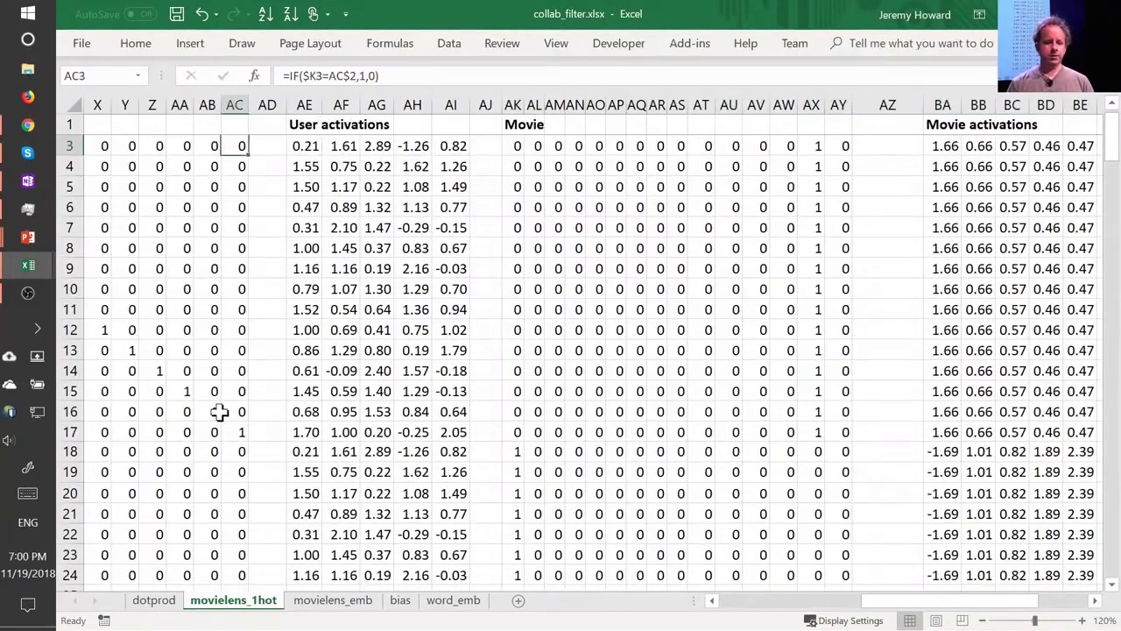
pyautogui.hotkey('ctrl', 'shift', 'Left')
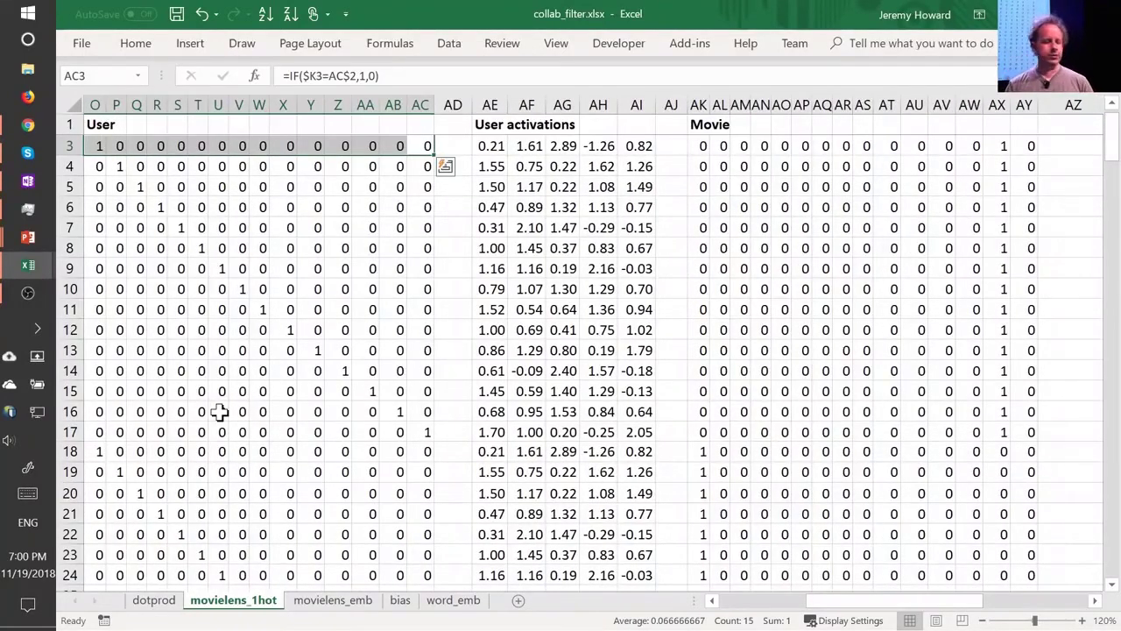
# Highlight the first row of User activations, AE3:AI3, and the matching user factors in C4:G4.
pyautogui.hotkey('ctrl', 'Right')
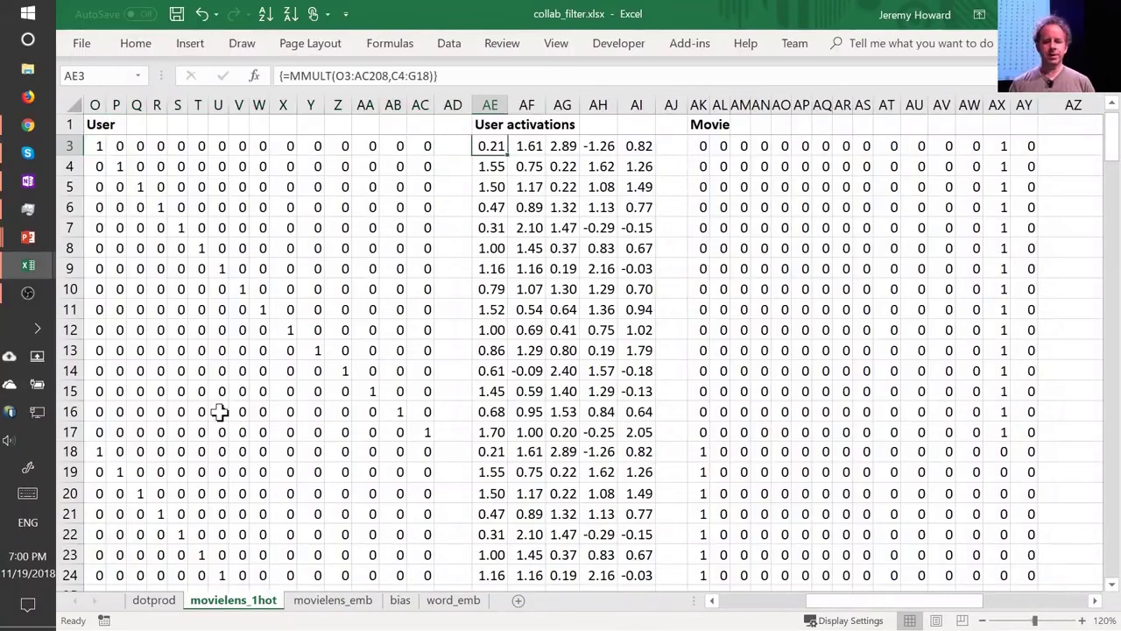
pyautogui.hotkey('ctrl', 'shift', 'Right')
pyautogui.press('Home')
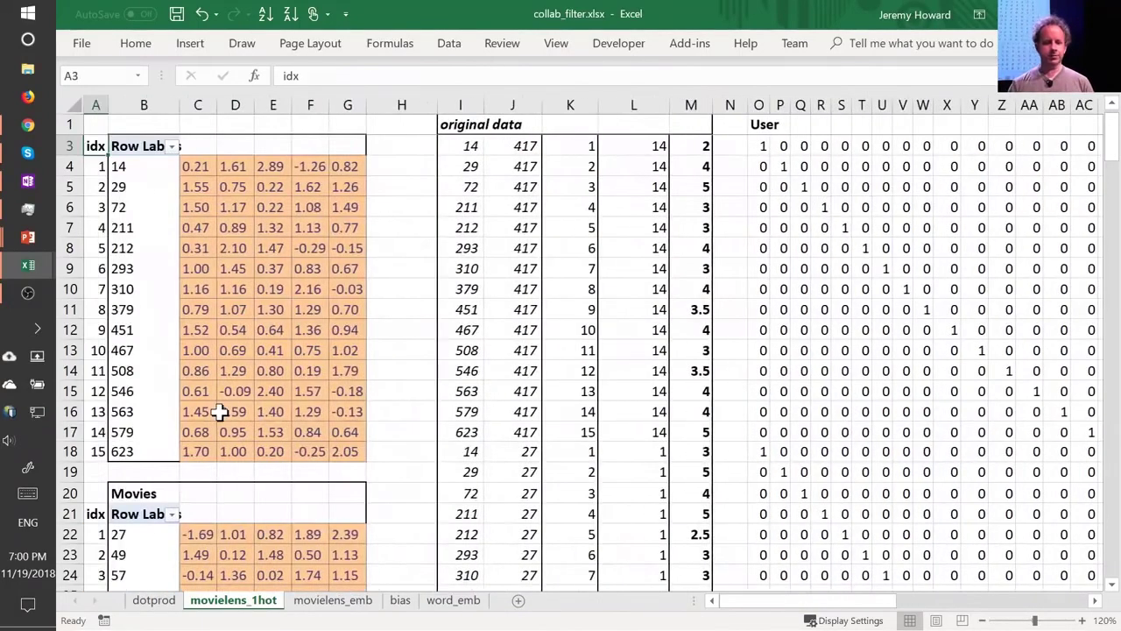
pyautogui.press('Right')
pyautogui.press('Down')
pyautogui.press('Right')
pyautogui.hotkey('ctrl', 'shift', 'Right')
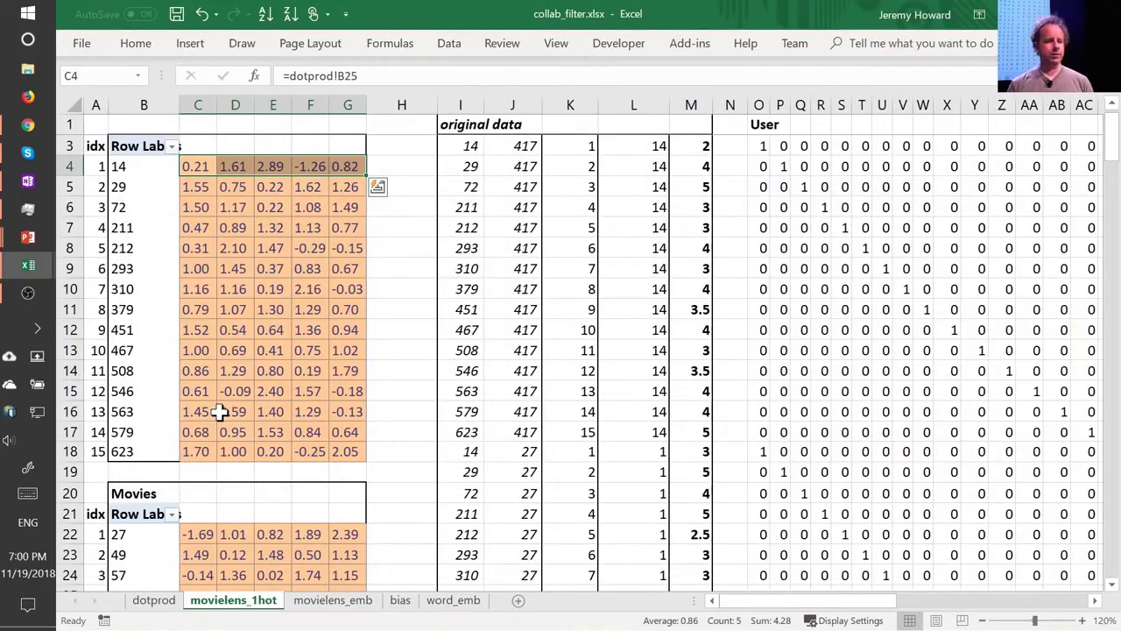
# Move from the user factors to the one-hot User block and highlight its first row, O3:AC3.
pyautogui.press('Right')
pyautogui.press('Right')
pyautogui.press('Right')
pyautogui.press('Right')
pyautogui.press('Right')
pyautogui.press('Right')
pyautogui.press('Right')
pyautogui.press('Right')
pyautogui.press('Right')
pyautogui.press('Right')
pyautogui.press('Right')
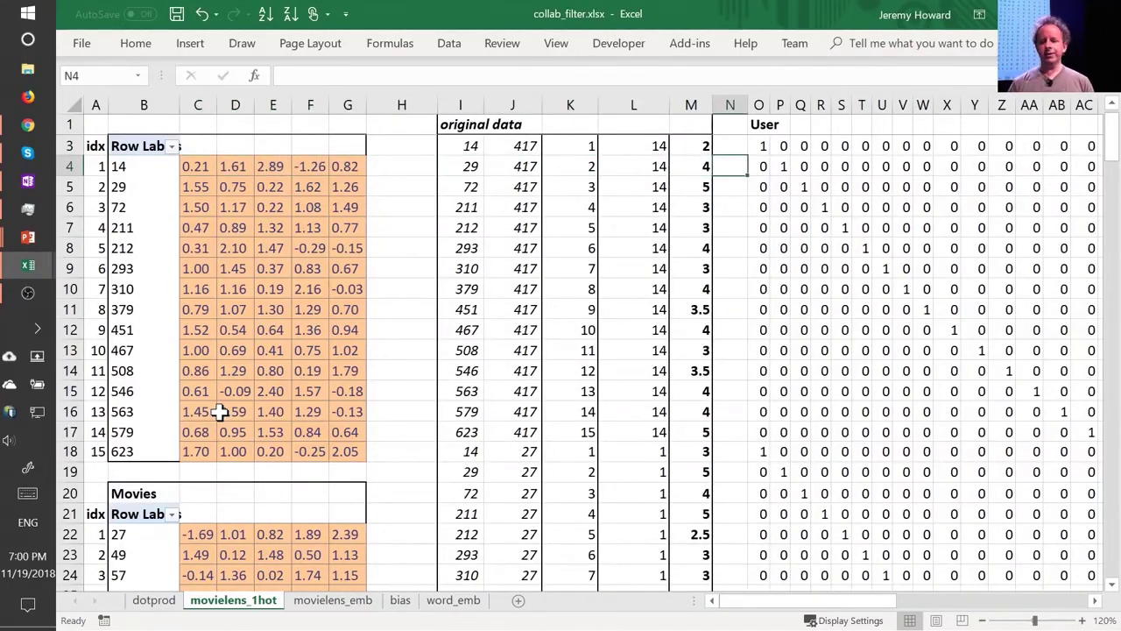
pyautogui.press('Up')
pyautogui.press('Right')
pyautogui.hotkey('ctrl', 'shift', 'Right')
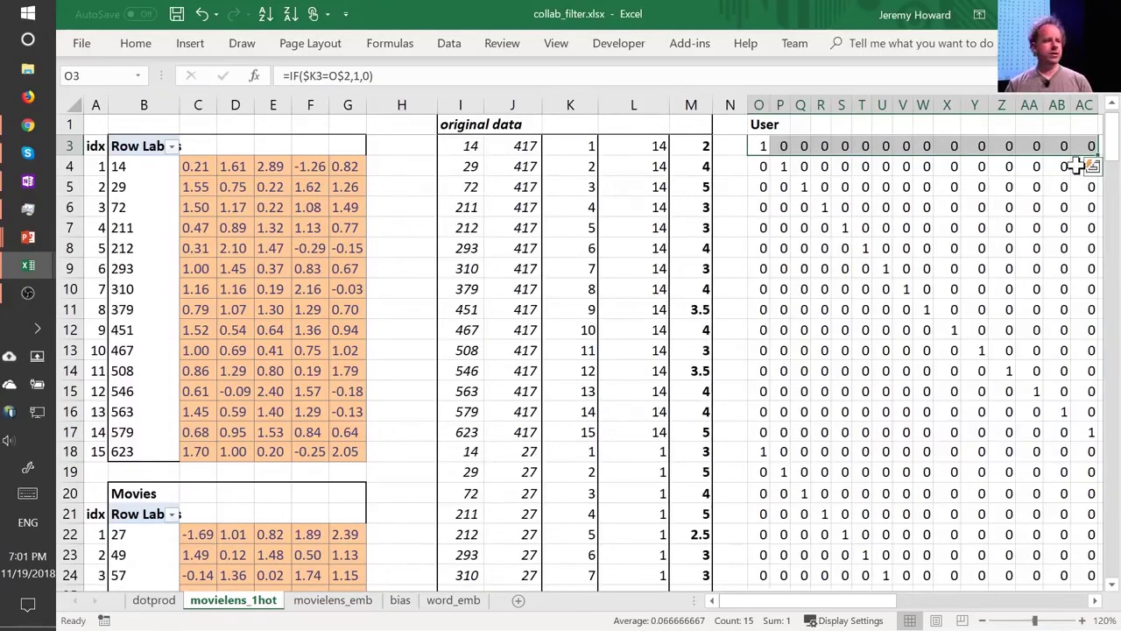
# Compare the end of the one-hot User row at AC3 with the first User activations cell, AE3.
pyautogui.press('Right')
pyautogui.hotkey('ctrl', 'Right')
pyautogui.hotkey('ctrl', 'Right')
pyautogui.hotkey('ctrl', 'Right')
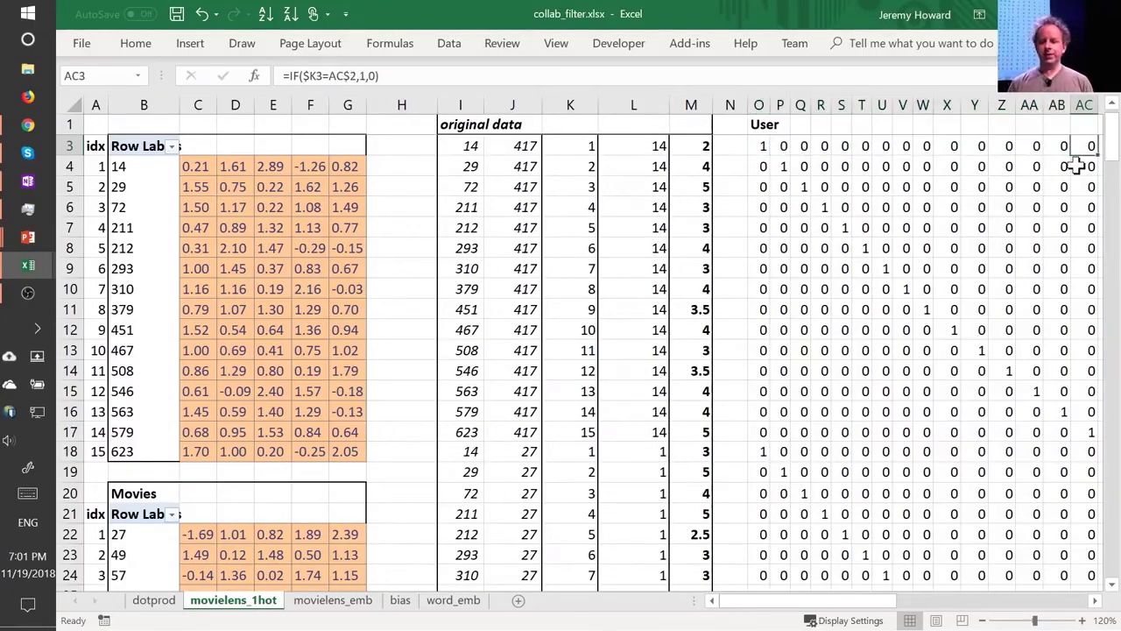
pyautogui.hotkey('ctrl', 'Left')
pyautogui.hotkey('ctrl', 'Left')
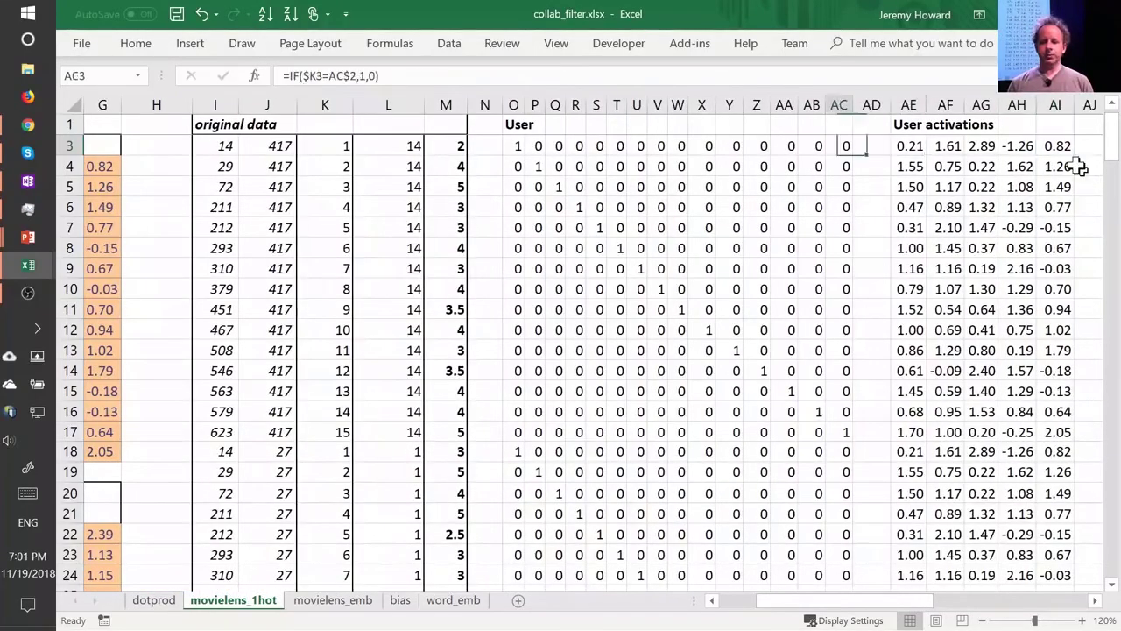
pyautogui.hotkey('ctrl', 'shift', 'Left')
pyautogui.hotkey('ctrl', 'Right')
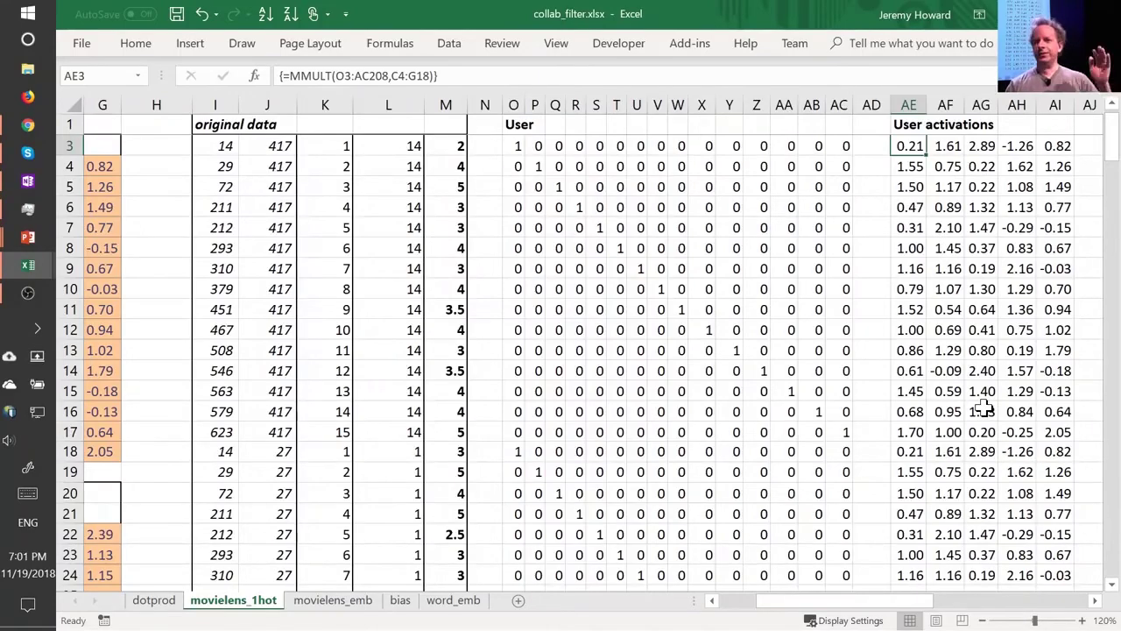
# Move along row 3 to the Preds column and inspect the SUMPRODUCT formula and its referenced ranges in BG3.
pyautogui.hotkey('ctrl', 'Right')
pyautogui.hotkey('ctrl', 'Right')
pyautogui.hotkey('ctrl', 'Right')
pyautogui.hotkey('ctrl', 'Right')
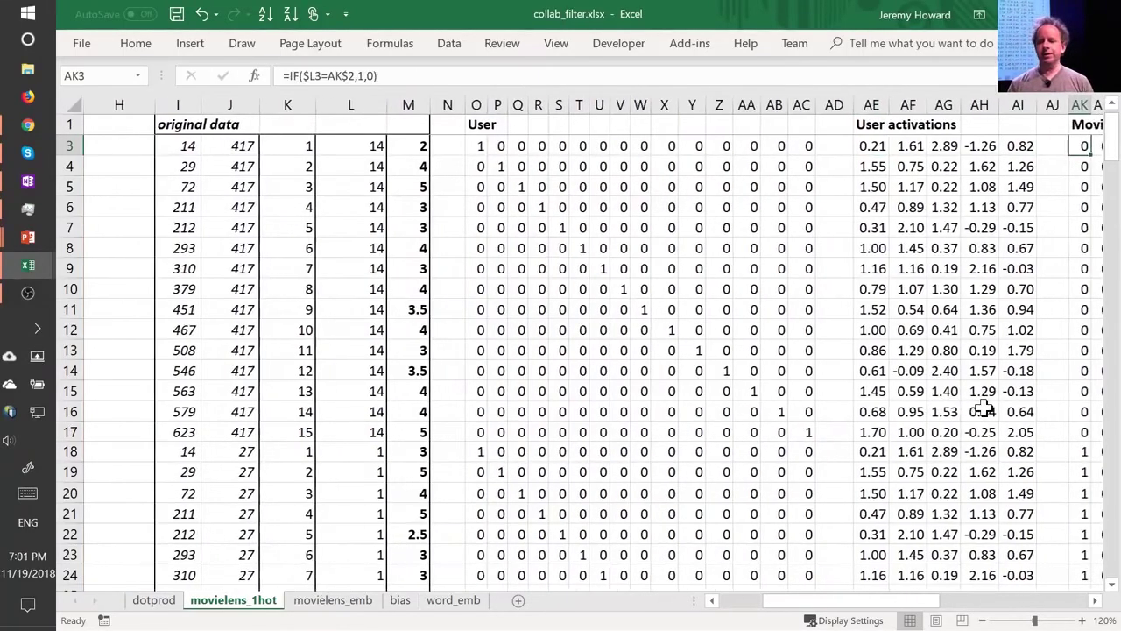
pyautogui.hotkey('ctrl', 'Right')
pyautogui.hotkey('ctrl', 'Right')
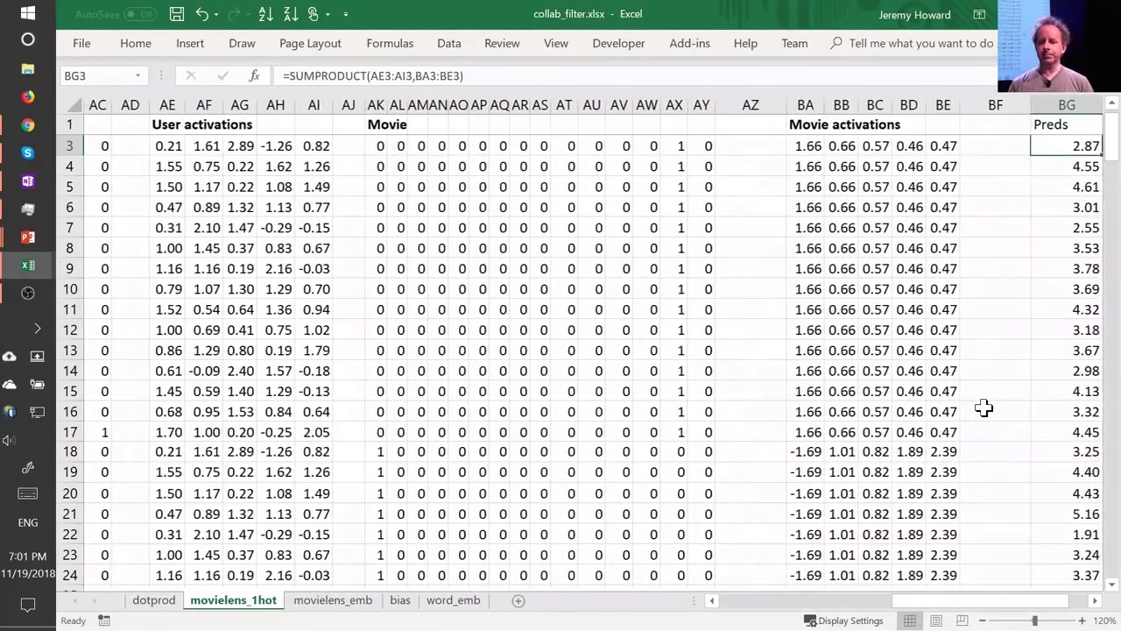
pyautogui.press('F2')
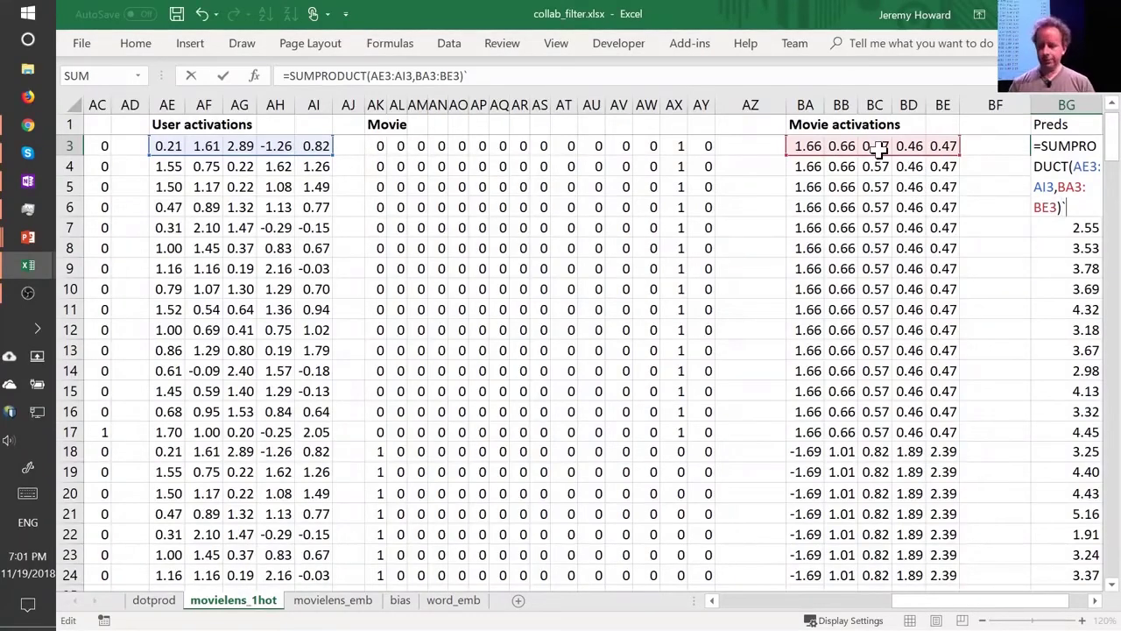
# Move to the first Loss cell, BH3, and inspect its squared-difference formula with the referenced cells.
pyautogui.press('Escape')
pyautogui.press('Right')
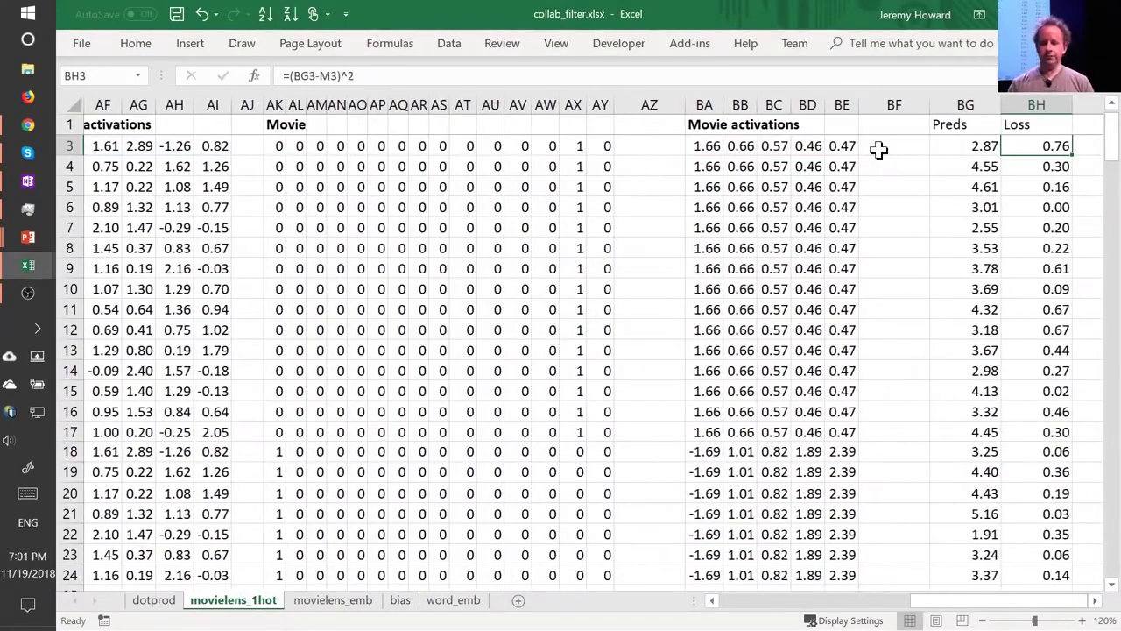
pyautogui.press('F2')
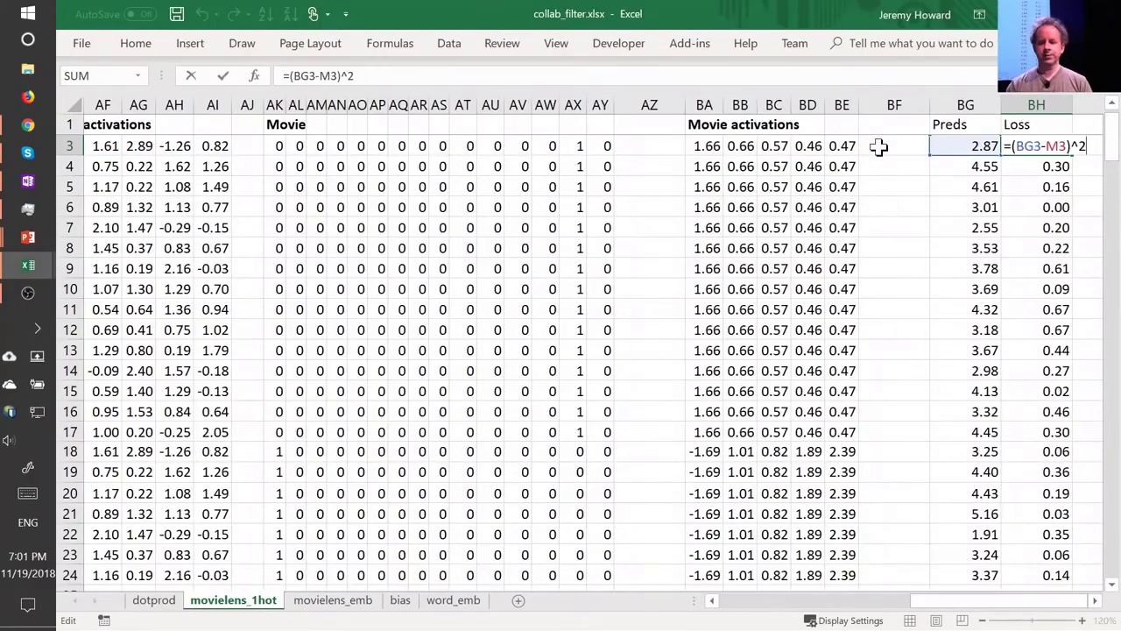
pyautogui.press('Escape')
# Go down the Loss column to the RMSE cell, BH210, and view its formula.
pyautogui.hotkey('ctrl', 'Down')
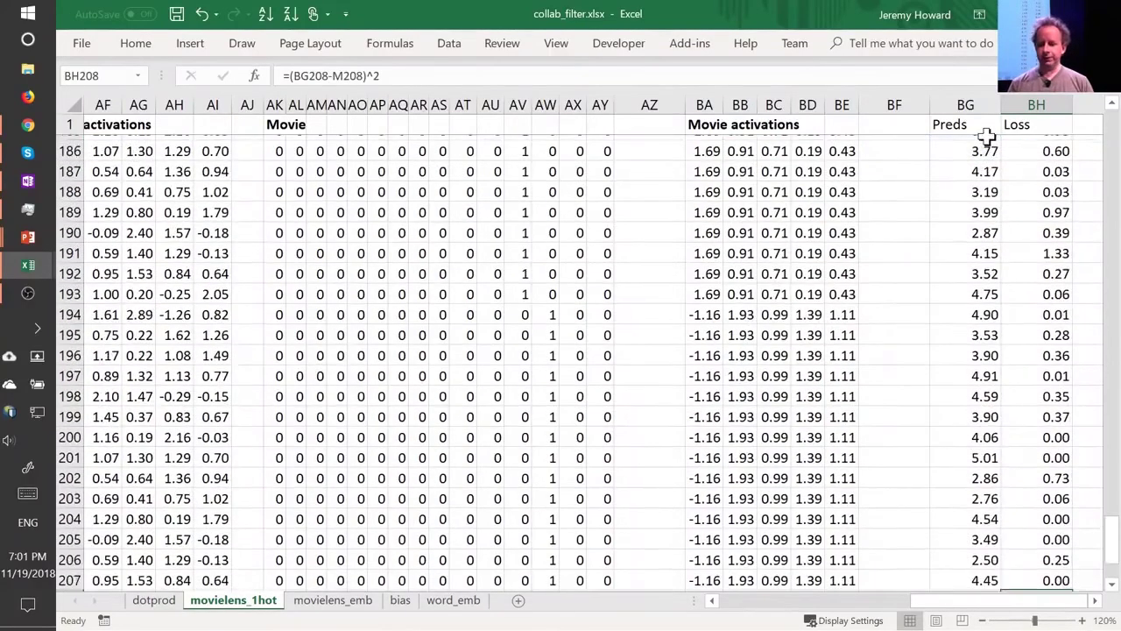
pyautogui.press('Down')
pyautogui.press('Down')
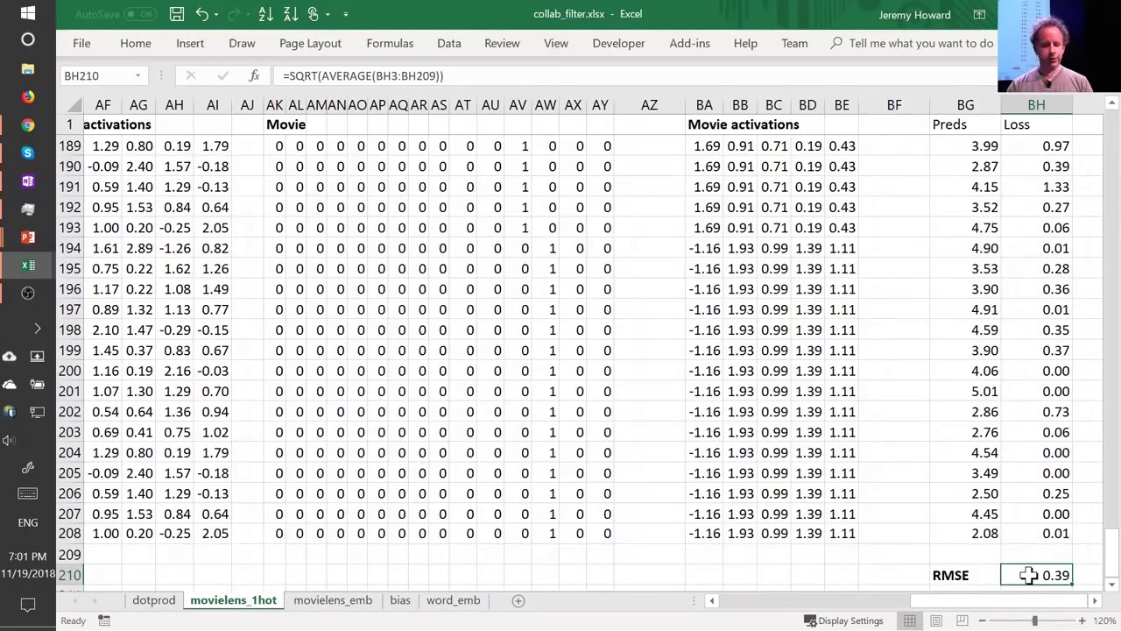
# Switch to the dotprod sheet and view the error formula in V41 for comparison with the RMSE.
pyautogui.hotkey('ctrl', 'pageup')
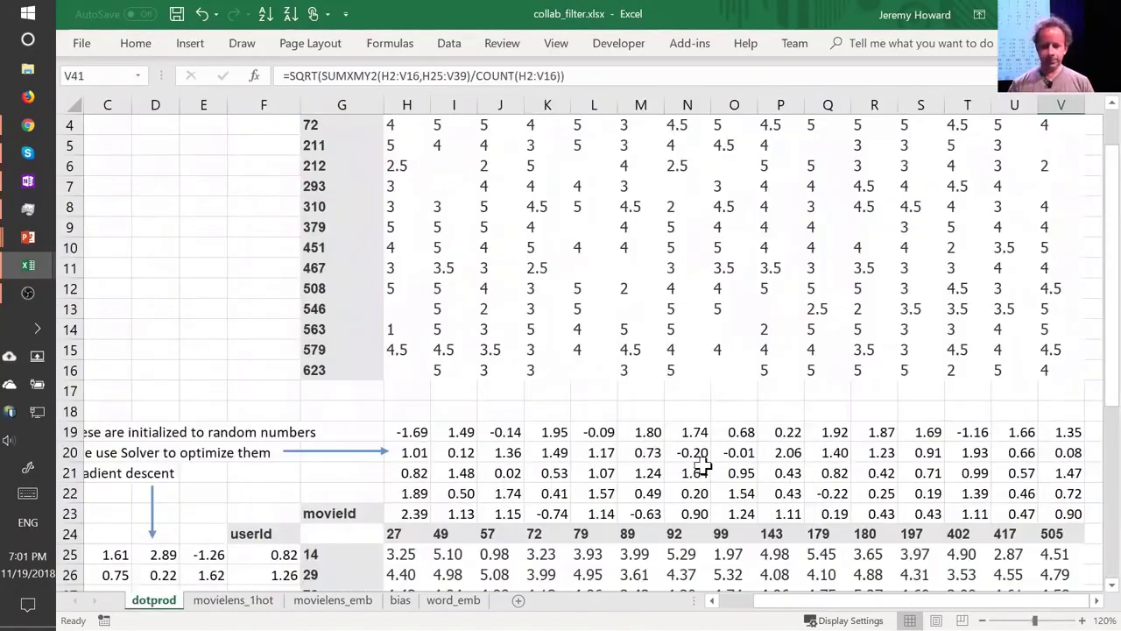
pyautogui.click(927, 512)
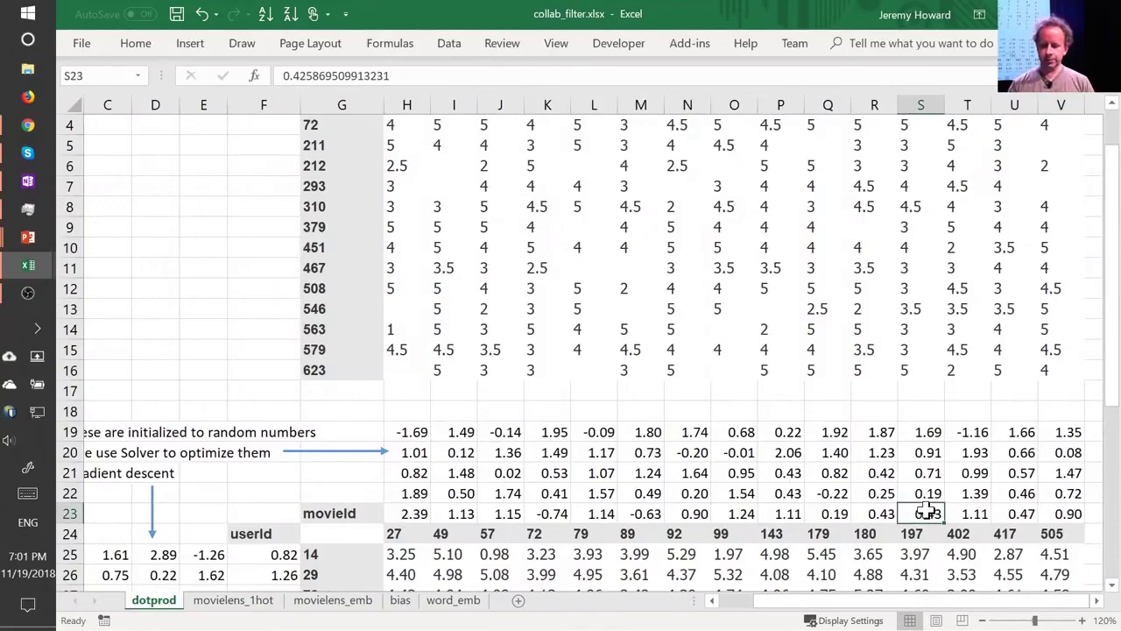
pyautogui.hotkey('ctrl', 'Down')
pyautogui.hotkey('ctrl', 'Right')
pyautogui.hotkey('ctrl', 'Down')
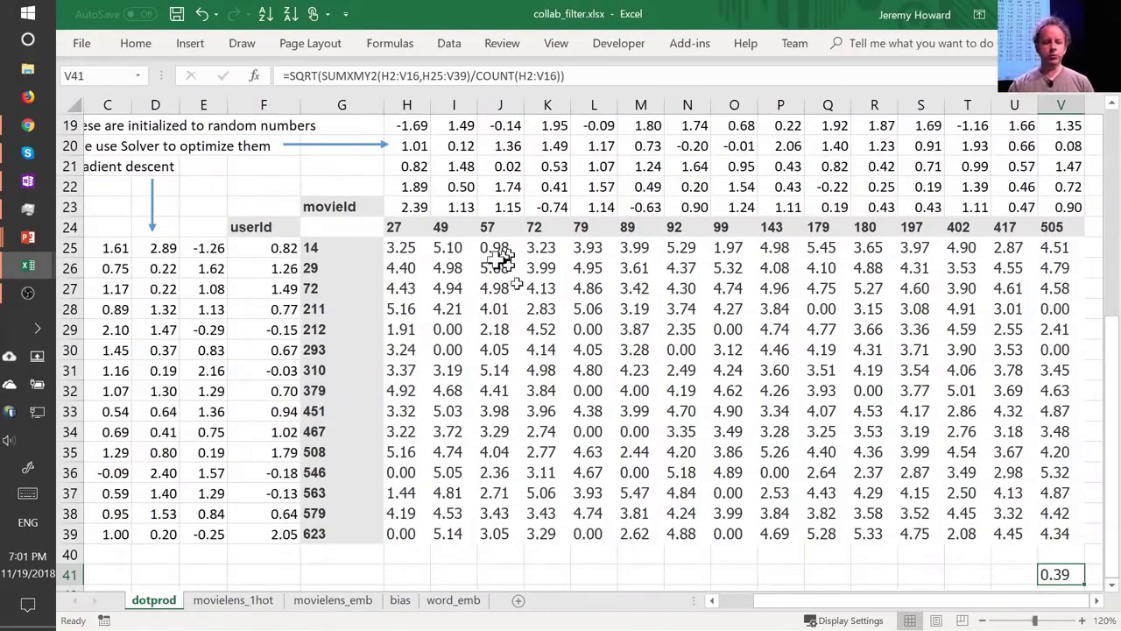
# Select dotprod prediction H26, highlight its user factors C26:F26, and return to Loss cell BH4 on movielens_1hot.
pyautogui.click(396, 268)
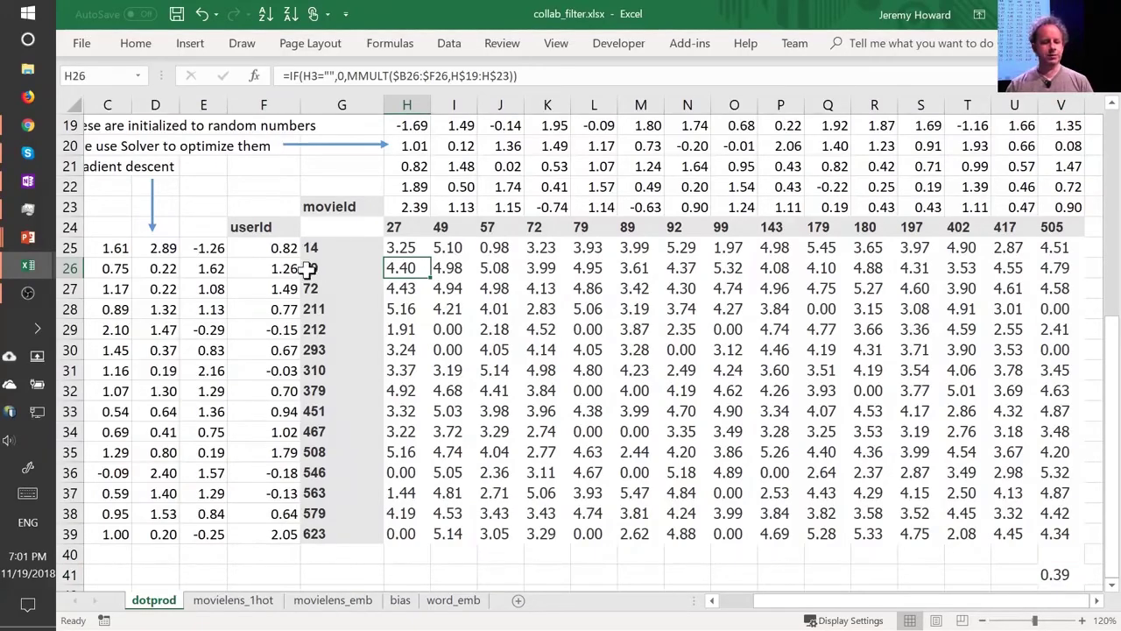
pyautogui.moveTo(282, 268); pyautogui.dragTo(132, 274)
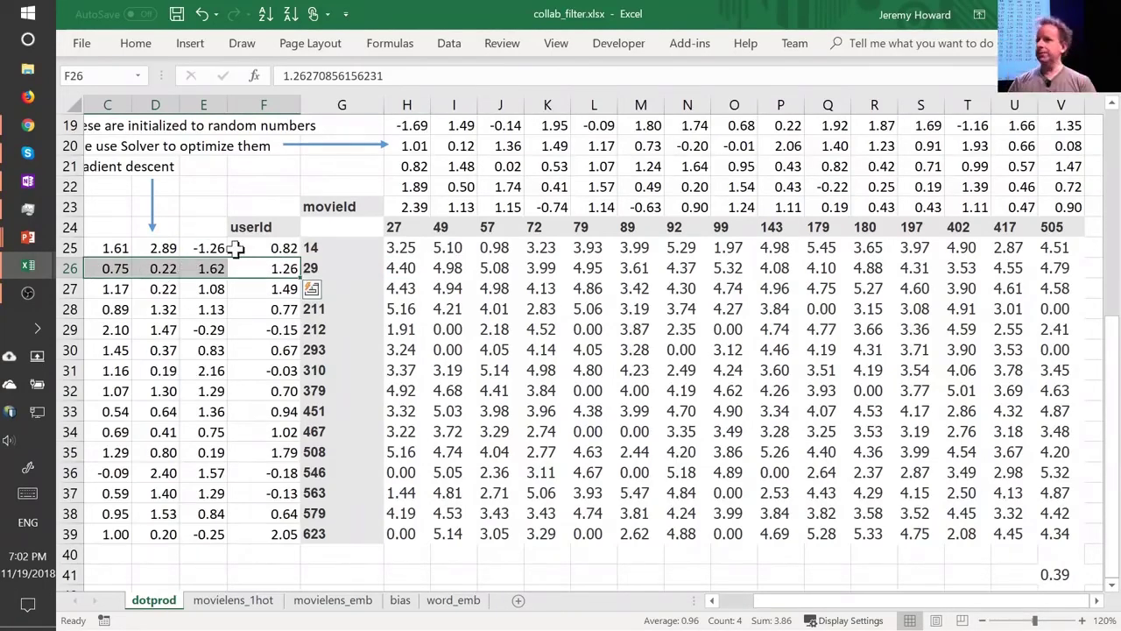
pyautogui.hotkey('ctrl', 'pagedown')
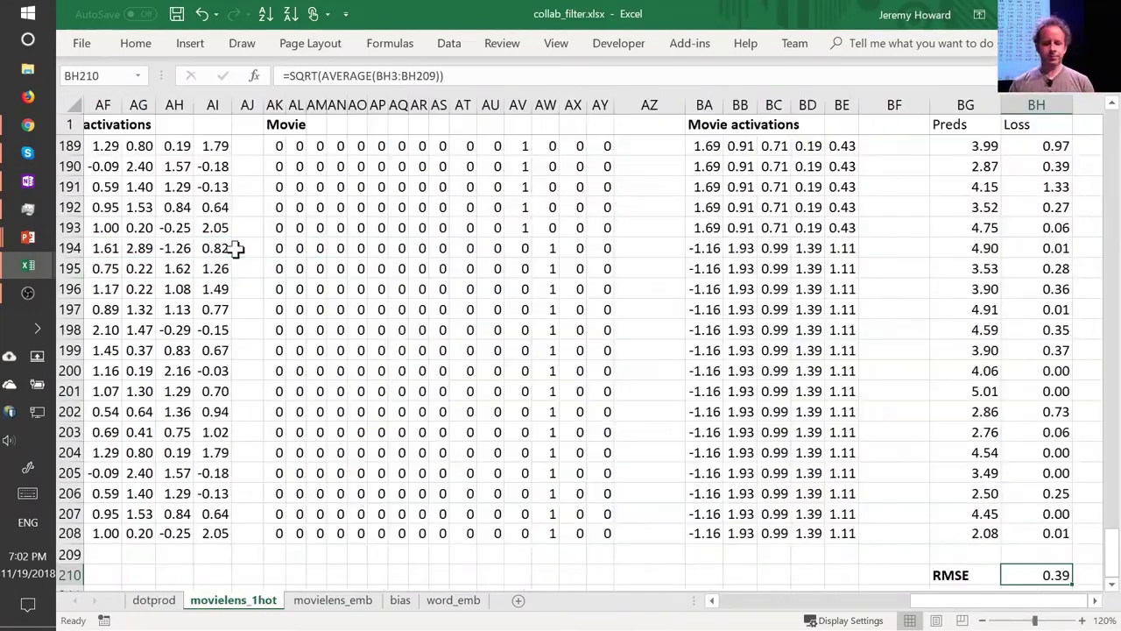
pyautogui.hotkey('ctrl', 'Up')
pyautogui.hotkey('ctrl', 'Up')
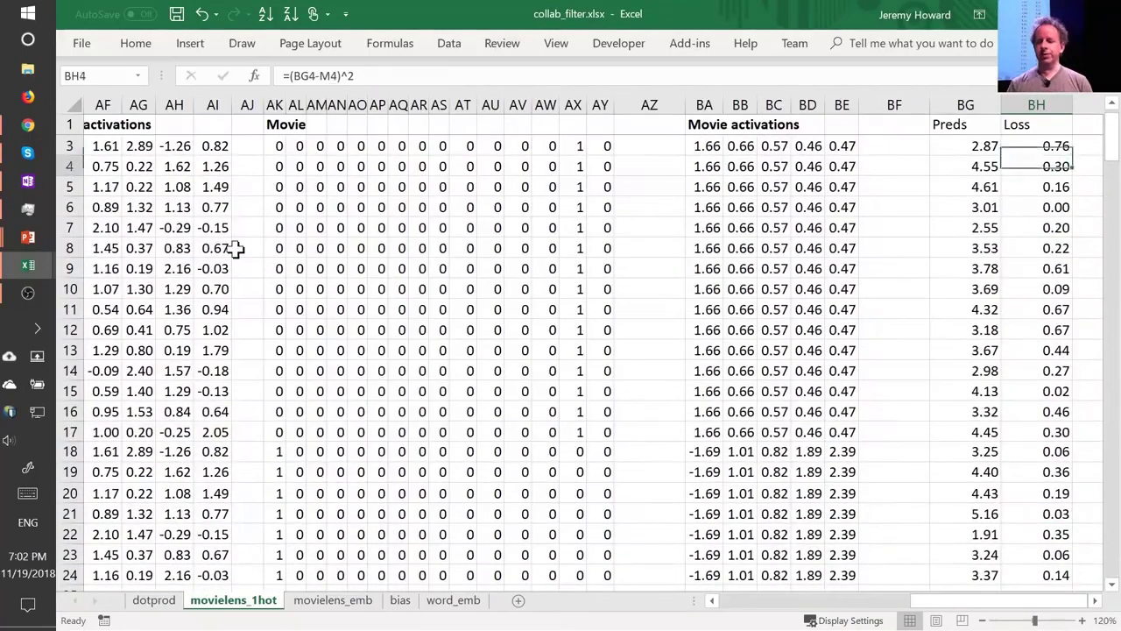
pyautogui.press('Down')
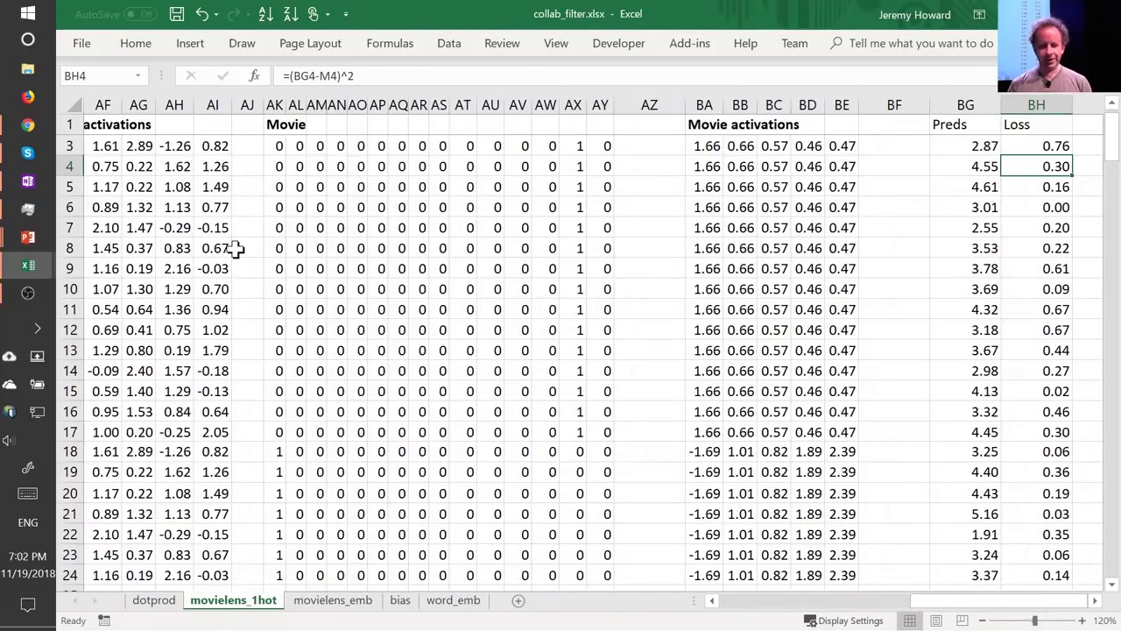
# On the movielens_emb sheet, highlight Embeddings columns C:G, user idx column L, movie idx column R and user embedding block M3:Q10.
pyautogui.hotkey('ctrl', 'pagedown')
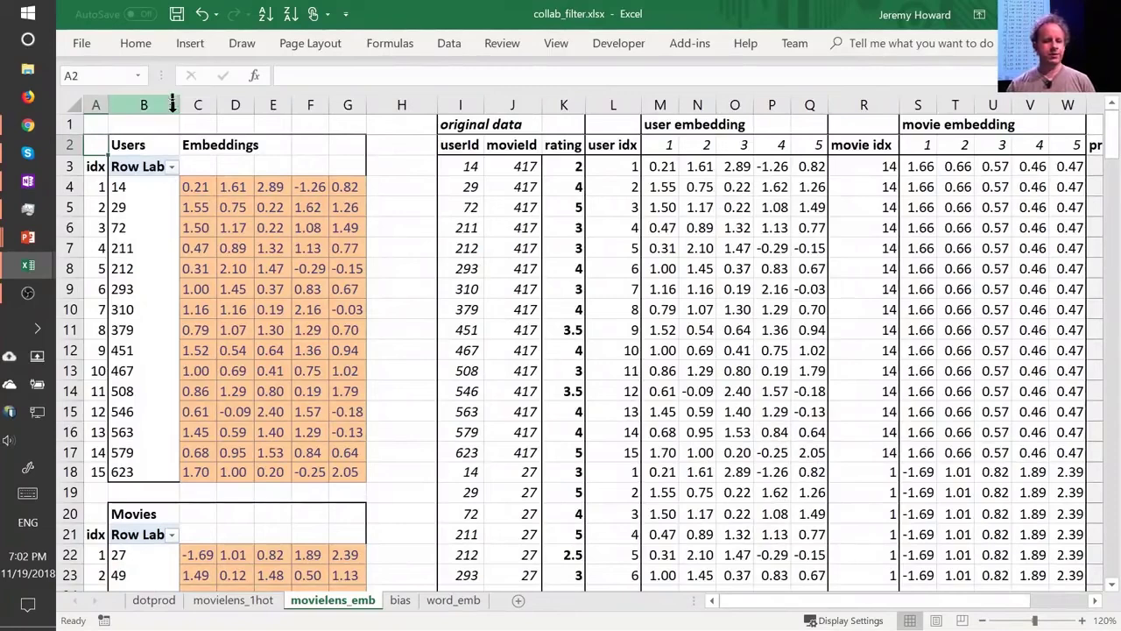
pyautogui.moveTo(194, 107); pyautogui.dragTo(348, 110)
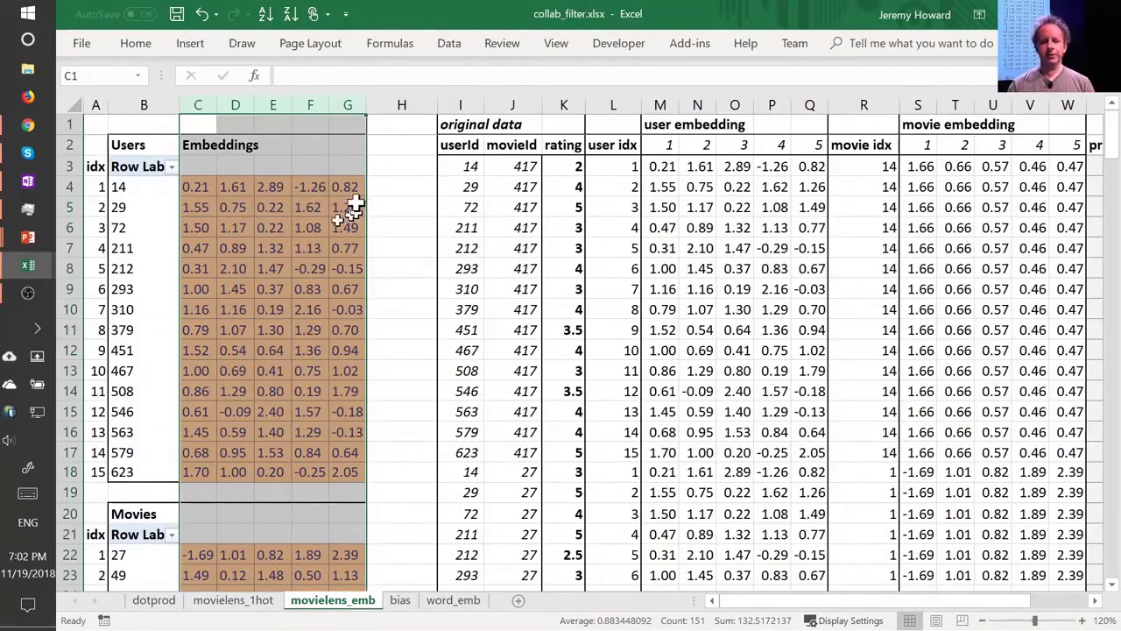
pyautogui.click(613, 104)
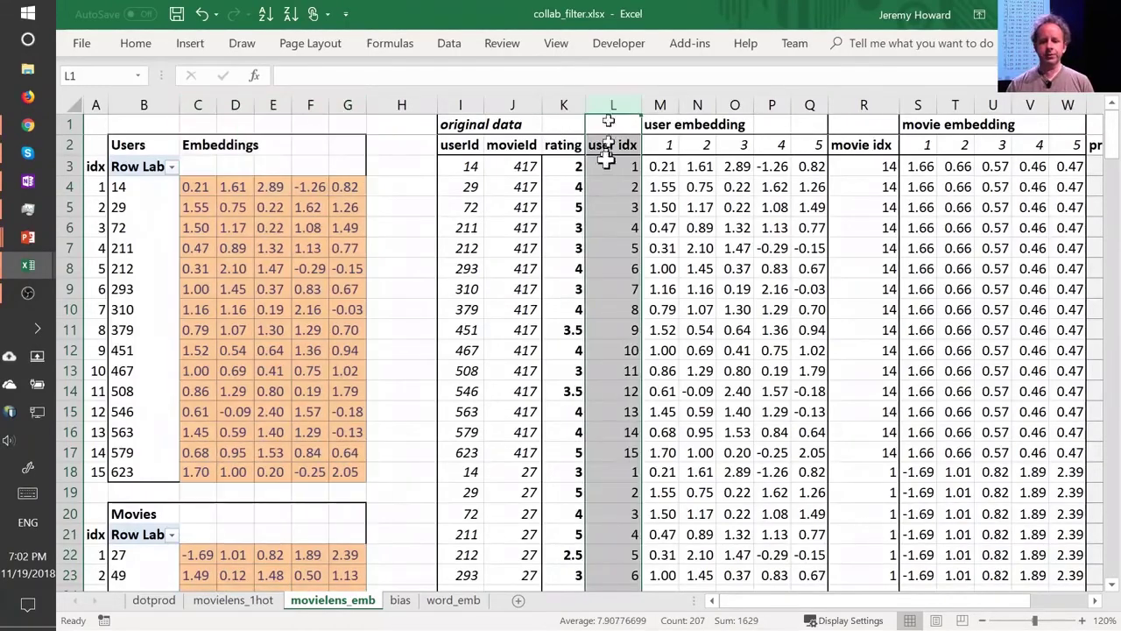
pyautogui.click(877, 106)
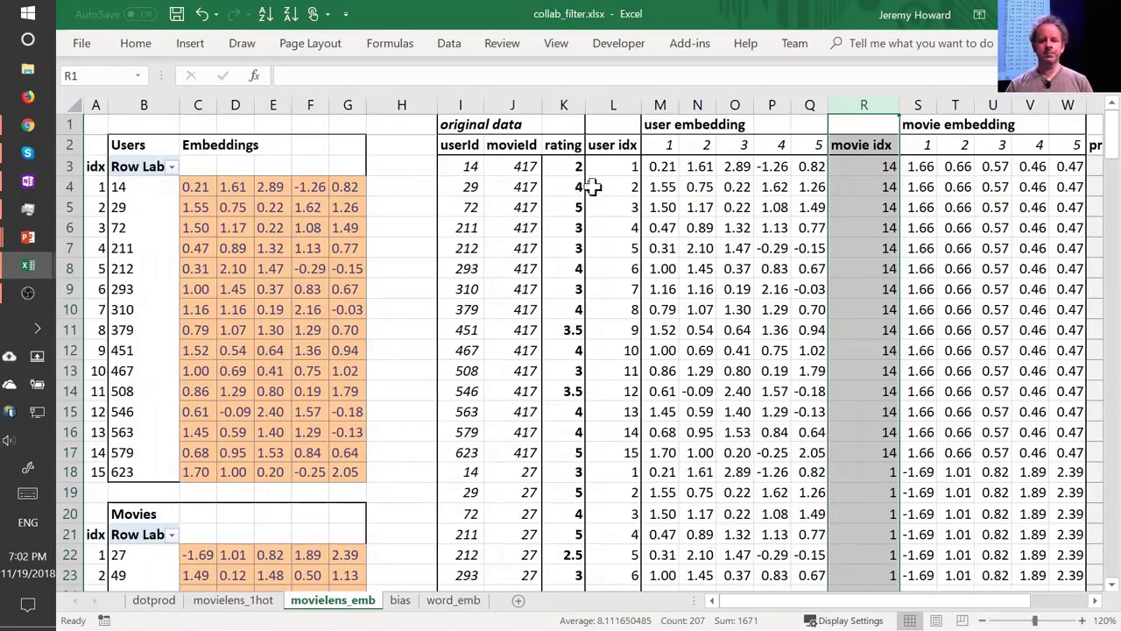
pyautogui.click(658, 166)
pyautogui.moveTo(658, 166); pyautogui.dragTo(800, 306)
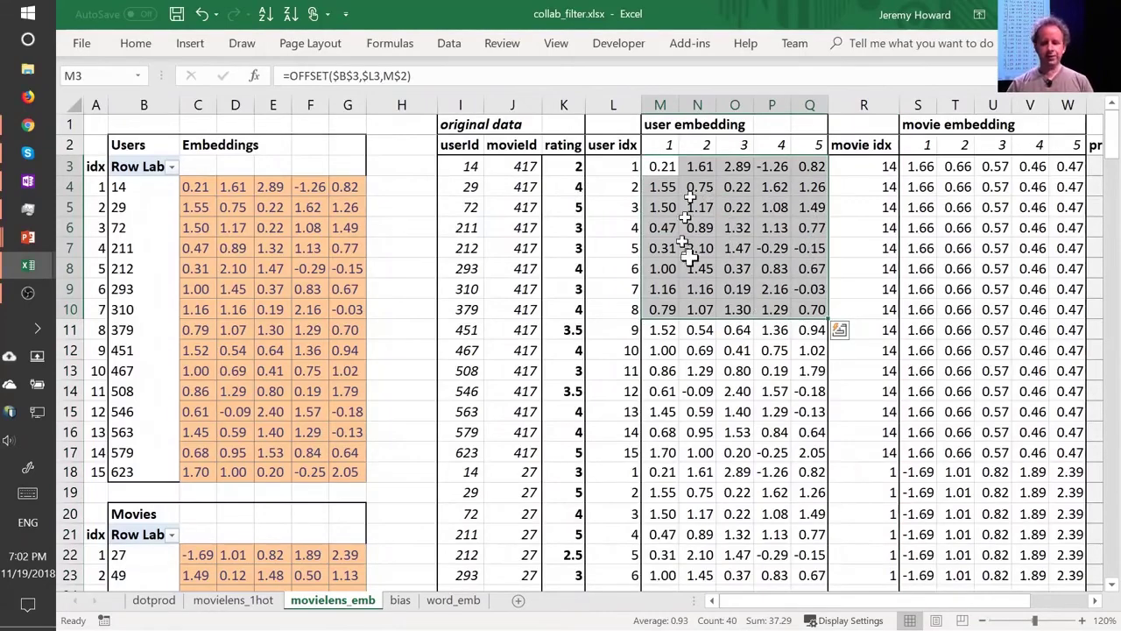
# Return to movielens_1hot and highlight the User activations block AE3:AI8 to compare it with the user embedding values.
pyautogui.hotkey('ctrl', 'pageup')
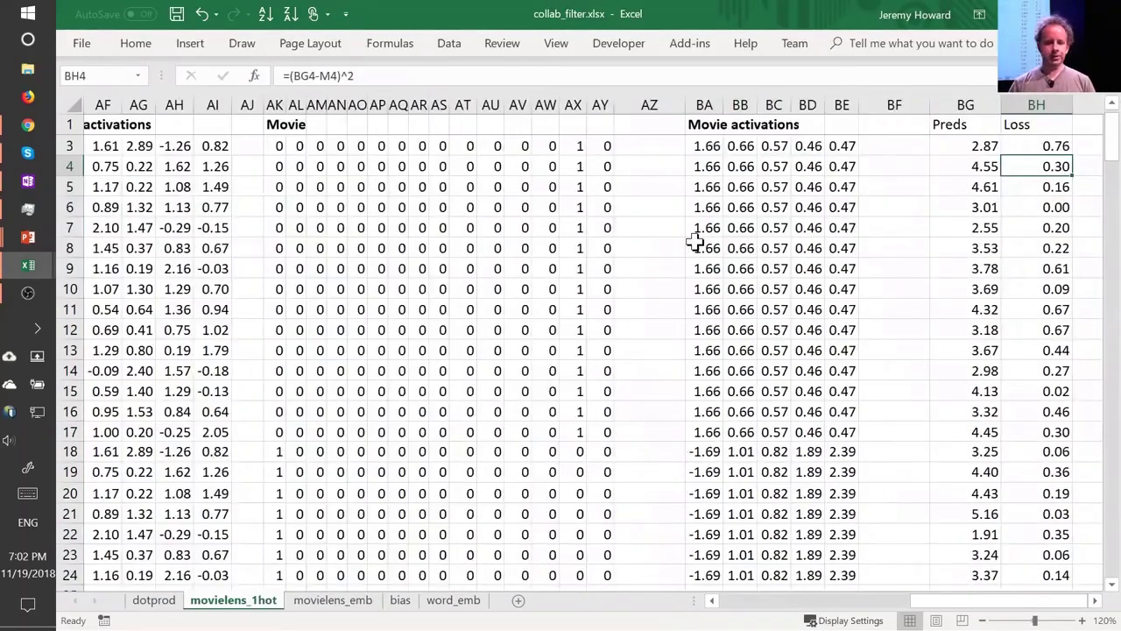
pyautogui.hotkey('ctrl', 'Left')
pyautogui.hotkey('ctrl', 'Left')
pyautogui.hotkey('ctrl', 'Left')
pyautogui.hotkey('ctrl', 'Left')
pyautogui.hotkey('ctrl', 'Left')
pyautogui.hotkey('ctrl', 'Left')
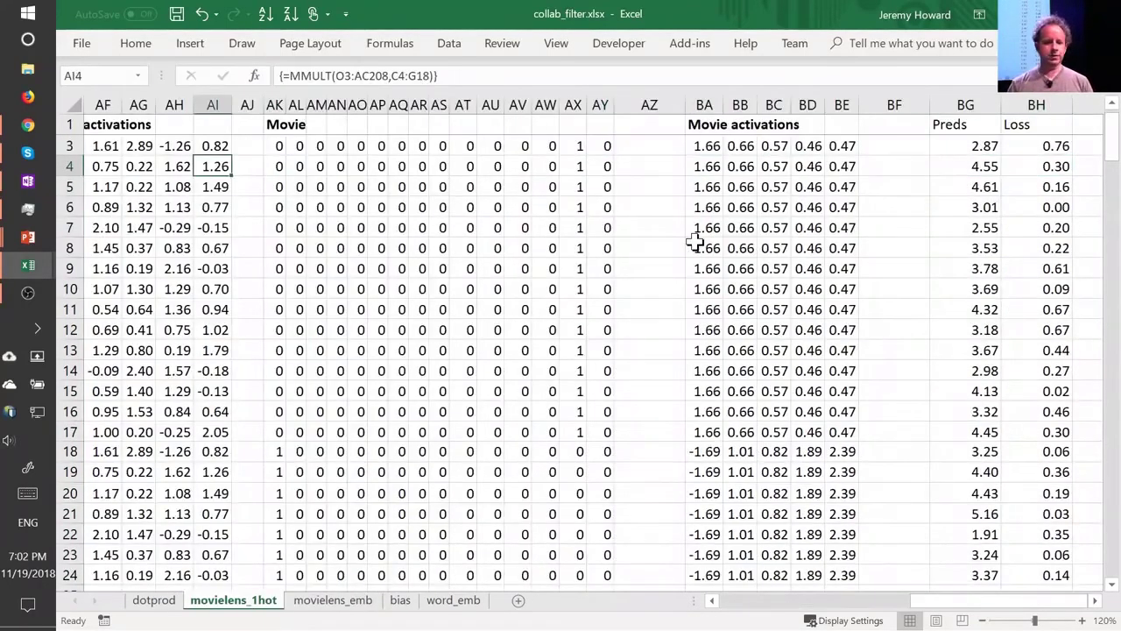
pyautogui.hotkey('ctrl', 'Left')
pyautogui.press('Up')
pyautogui.hotkey('ctrl', 'shift', 'Right')
pyautogui.hotkey('shift', 'Down')
pyautogui.hotkey('shift', 'Down')
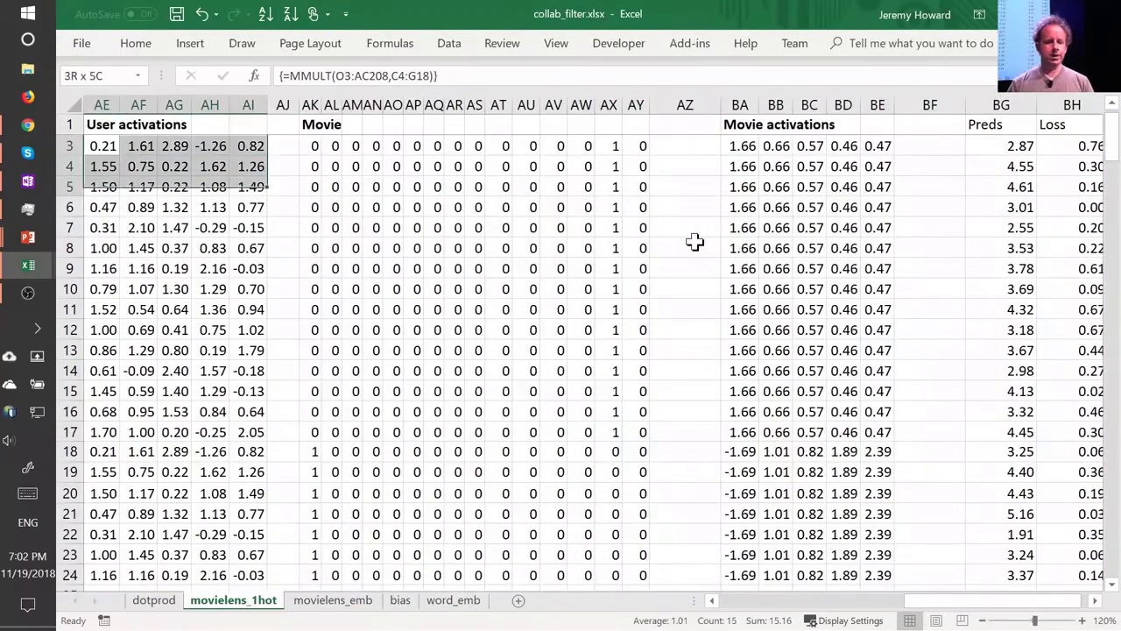
pyautogui.hotkey('shift', 'Down')
pyautogui.hotkey('shift', 'Down')
pyautogui.hotkey('shift', 'Down')
pyautogui.hotkey('shift', 'Down')
pyautogui.hotkey('shift', 'Down')
# On movielens_emb, inspect the OFFSET formula in user embedding cell M3 and the MATCH formula in user idx cell L3.
pyautogui.hotkey('ctrl', 'pagedown')
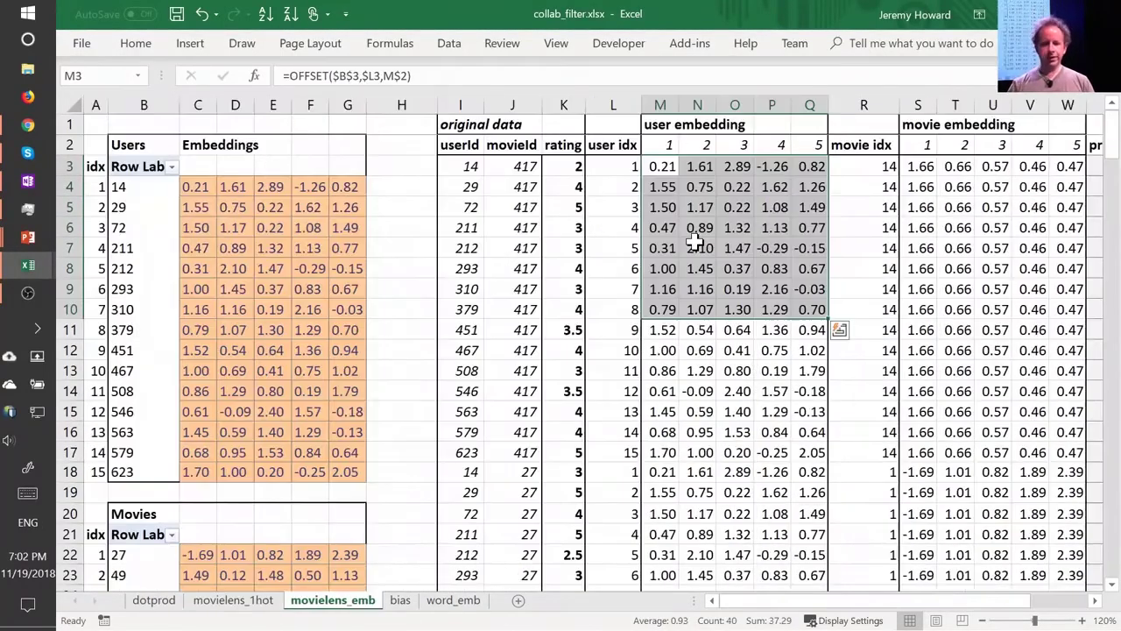
pyautogui.click(658, 165)
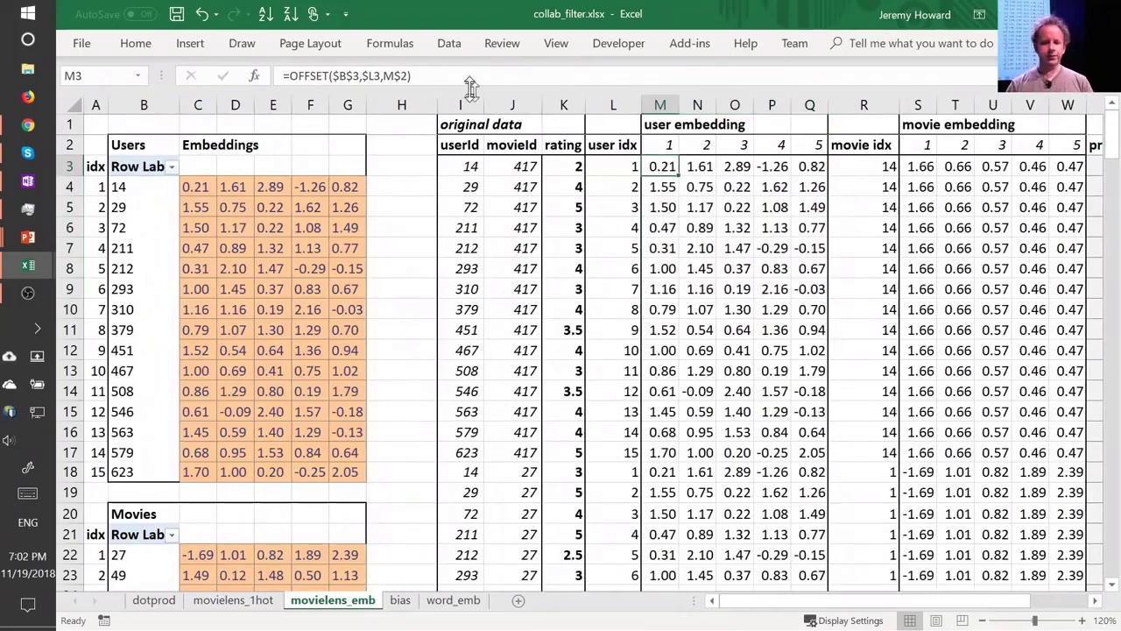
pyautogui.doubleClick(298, 75)
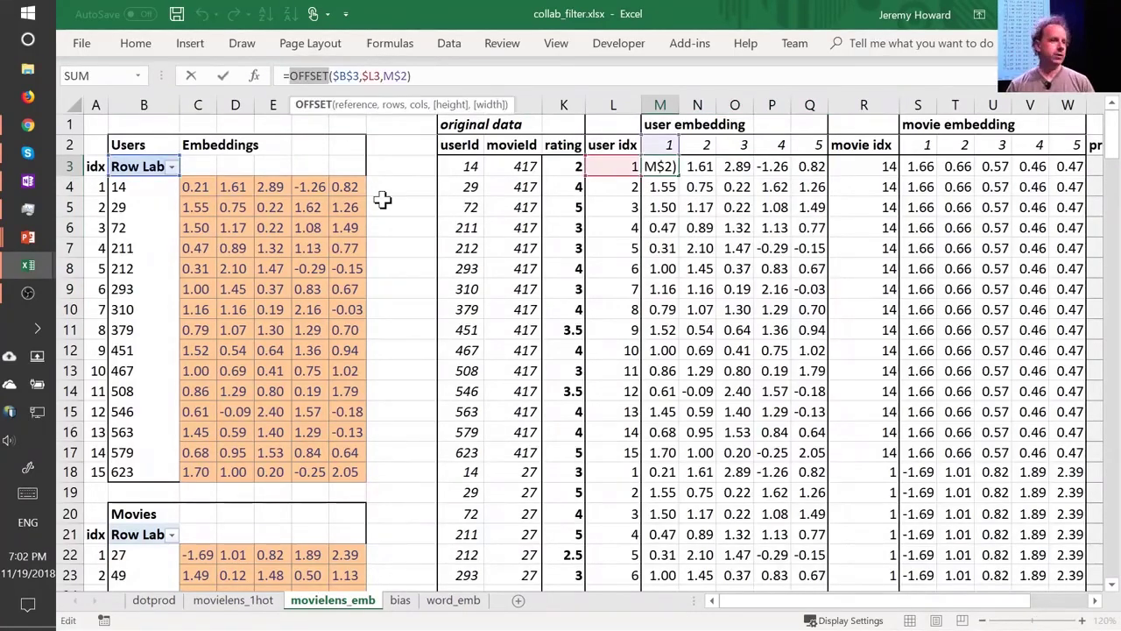
pyautogui.press('Escape')
pyautogui.press('Left')
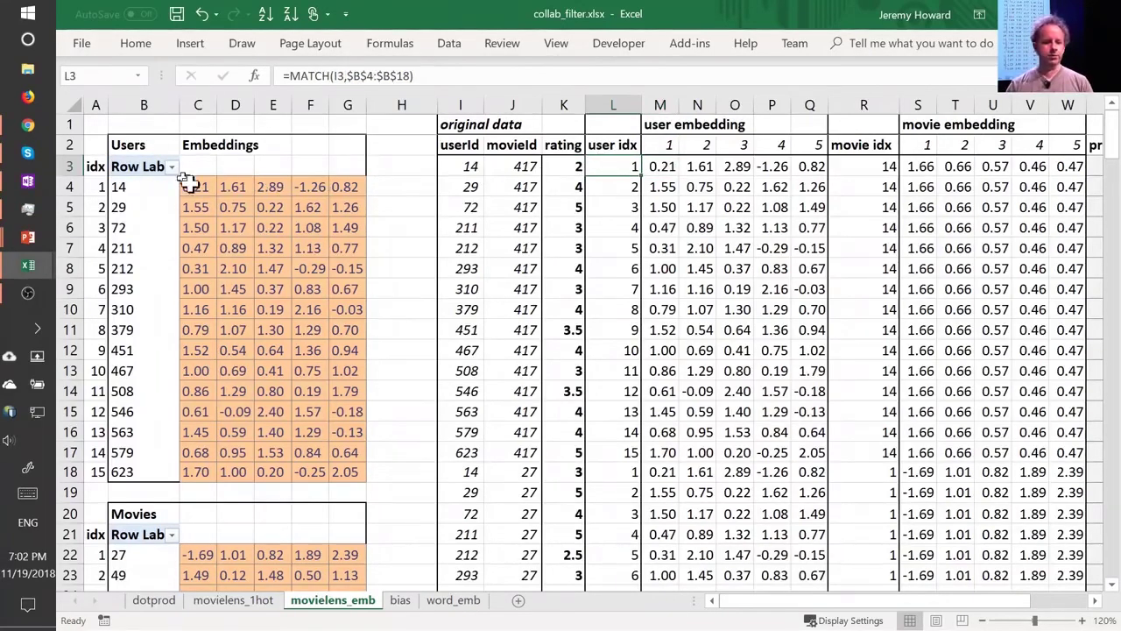
# Highlight the user Embeddings table C4:G17, followed by the looked-up user embedding rows M3:Q7.
pyautogui.moveTo(188, 182); pyautogui.dragTo(344, 454)
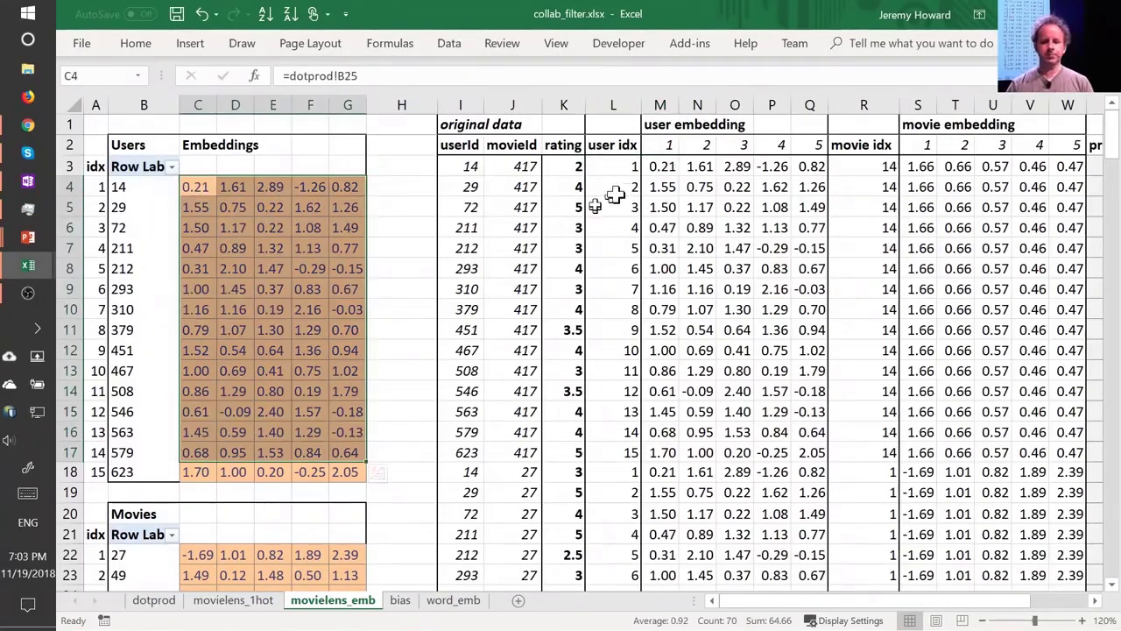
pyautogui.click(659, 165)
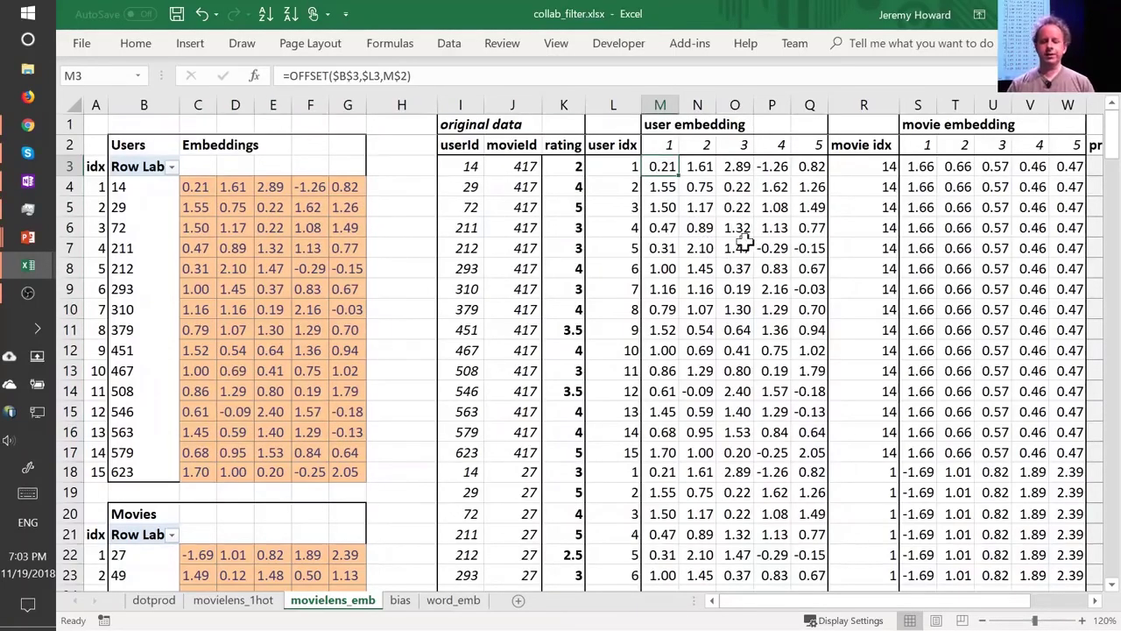
pyautogui.hotkey('shift', 'Right')
pyautogui.hotkey('shift', 'Right')
pyautogui.hotkey('shift', 'Right')
pyautogui.hotkey('shift', 'Right')
pyautogui.hotkey('shift', 'Down')
pyautogui.hotkey('shift', 'Down')
pyautogui.hotkey('shift', 'Down')
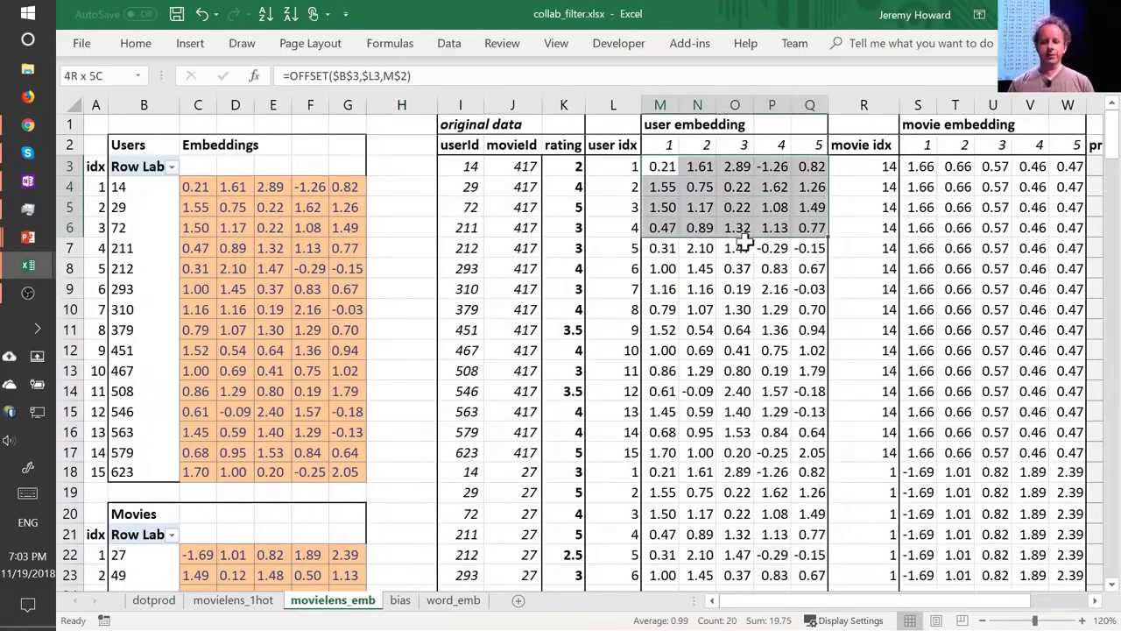
pyautogui.hotkey('shift', 'Down')
# Alternate between movielens_1hot and movielens_emb to compare the matrix-multiplied activations with the looked-up embeddings, ending on movielens_emb.
pyautogui.hotkey('ctrl', 'pageup')
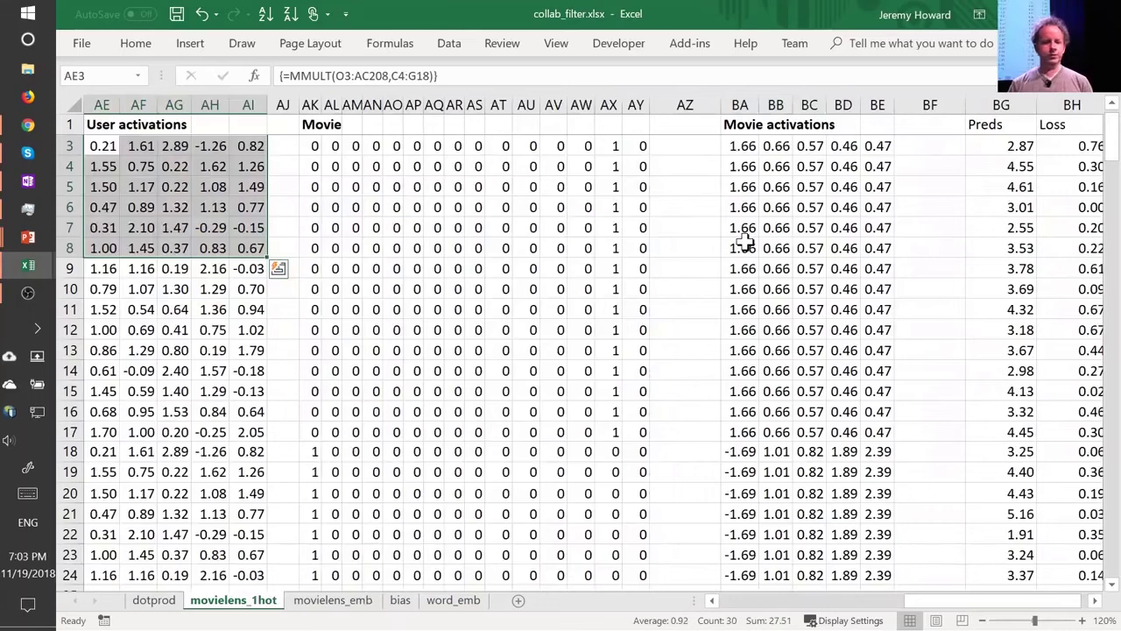
pyautogui.hotkey('ctrl', 'pagedown')
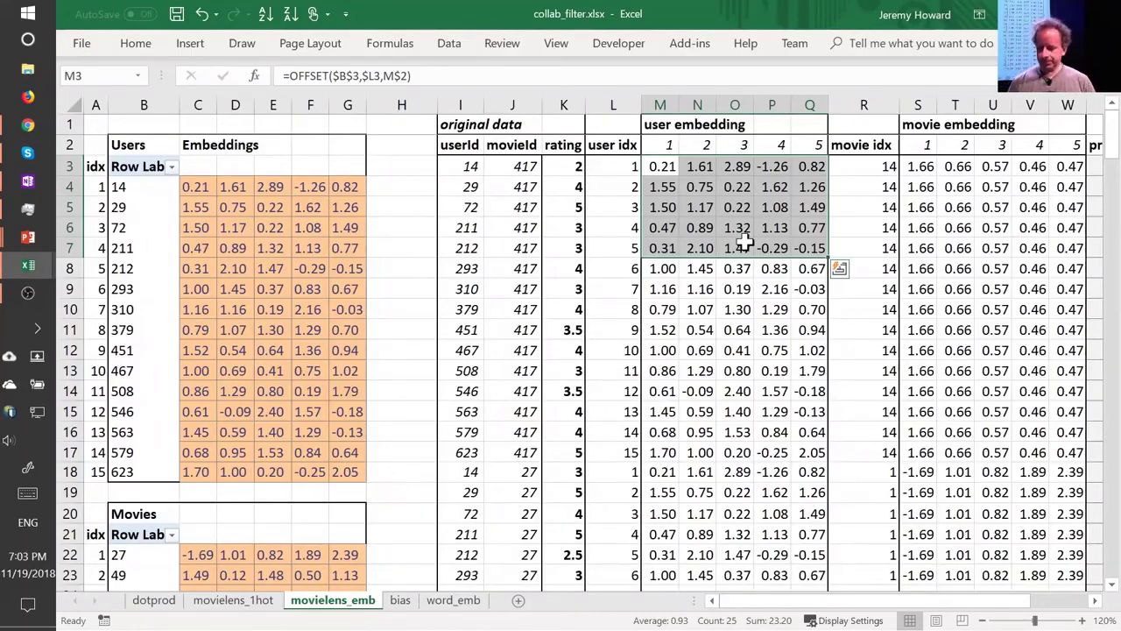
pyautogui.hotkey('ctrl', 'pageup')
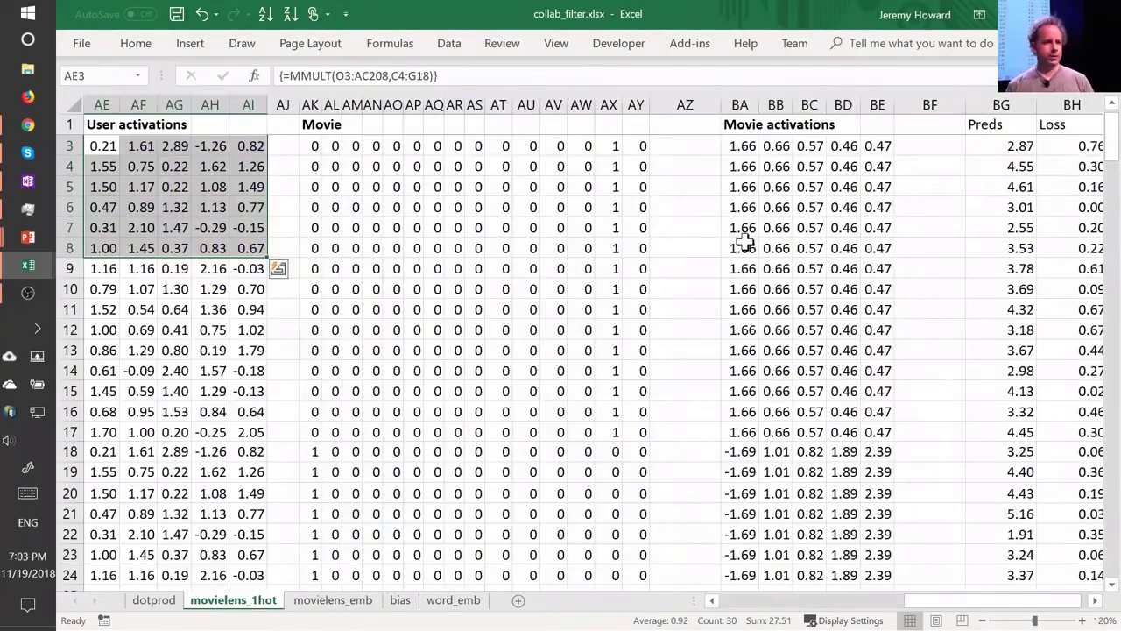
pyautogui.hotkey('ctrl', 'pagedown')
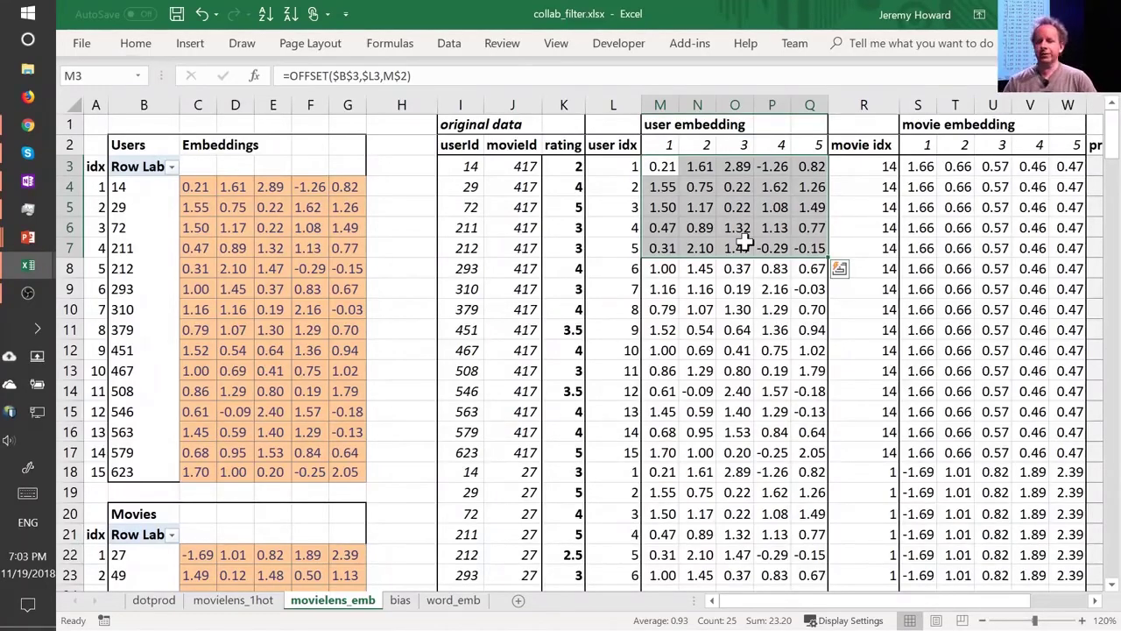
# Highlight the user idx values in L3:L21, and finish on the column's heading in L2.
pyautogui.press('Left')
pyautogui.hotkey('shift', 'Down')
pyautogui.press('Left')
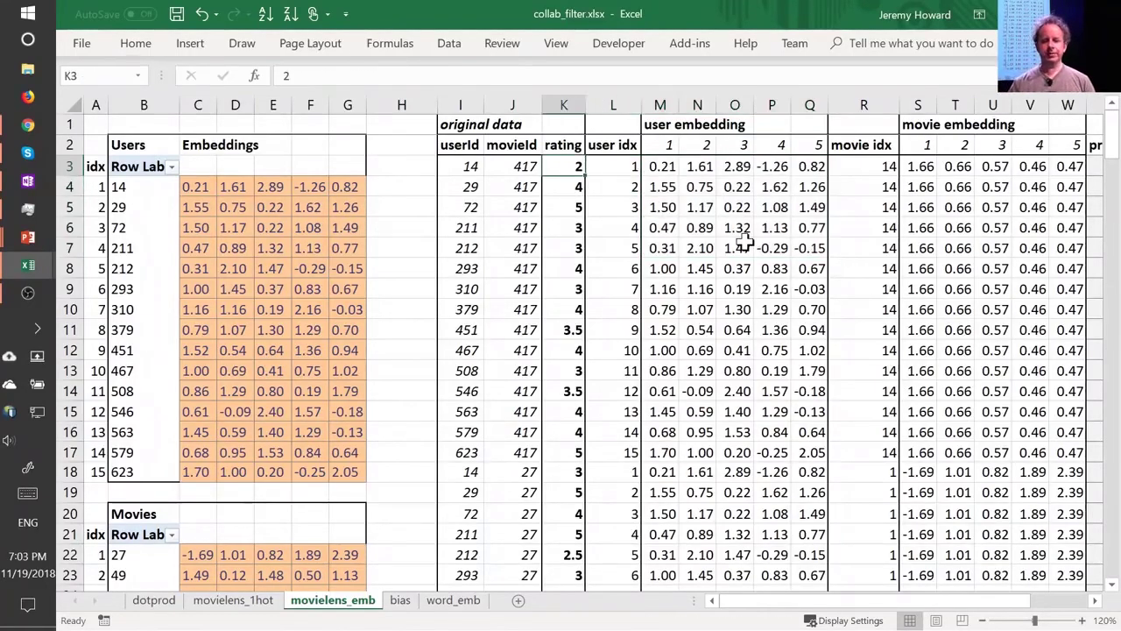
pyautogui.press('Right')
pyautogui.hotkey('shift', 'Down')
pyautogui.hotkey('shift', 'Down')
pyautogui.hotkey('shift', 'Down')
pyautogui.hotkey('shift', 'Down')
pyautogui.hotkey('shift', 'Down')
pyautogui.hotkey('shift', 'Down')
pyautogui.hotkey('shift', 'Down')
pyautogui.hotkey('shift', 'Down')
pyautogui.hotkey('shift', 'Down')
pyautogui.hotkey('shift', 'Down')
pyautogui.hotkey('shift', 'Down')
pyautogui.hotkey('shift', 'Down')
pyautogui.hotkey('shift', 'Down')
pyautogui.hotkey('shift', 'Down')
pyautogui.hotkey('shift', 'Down')
pyautogui.hotkey('shift', 'Down')
pyautogui.hotkey('shift', 'Down')
pyautogui.hotkey('shift', 'Down')
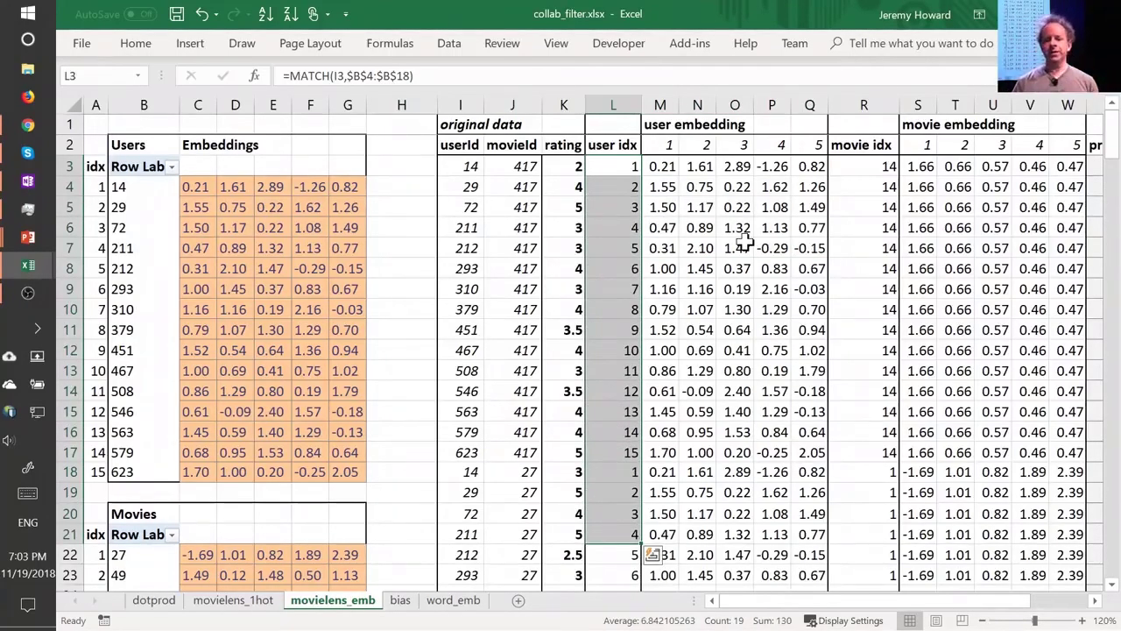
pyautogui.press('Up')
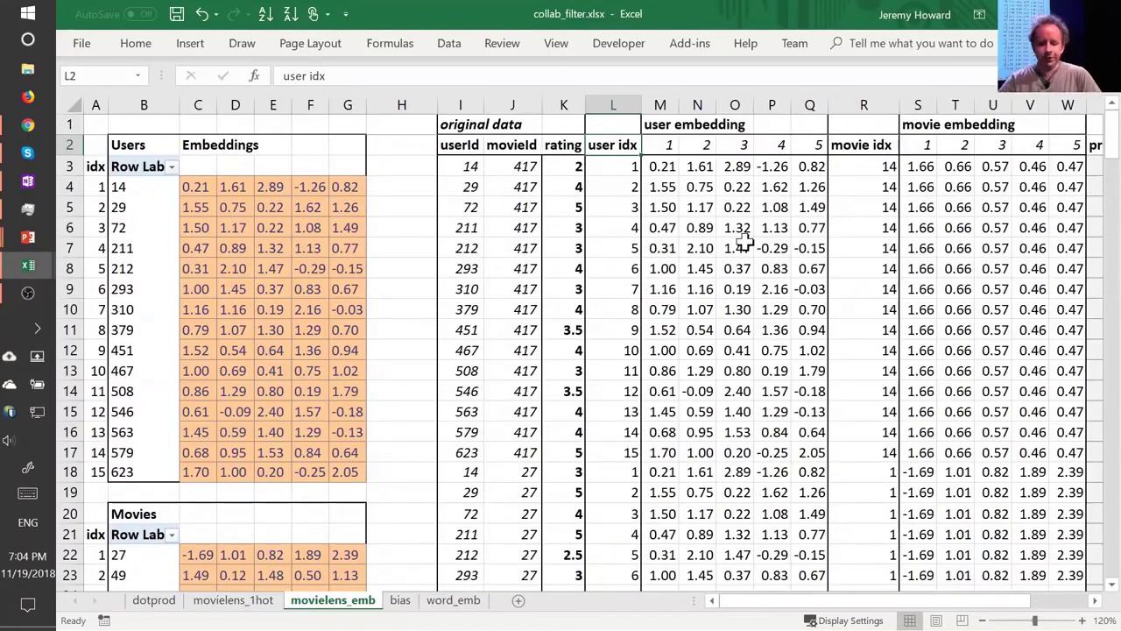
# Switch to the OneNote Lesson 4 page to review the parameters and activations diagram, and return to collab_filter.xlsx.
pyautogui.hotkey('alt', 'Tab')
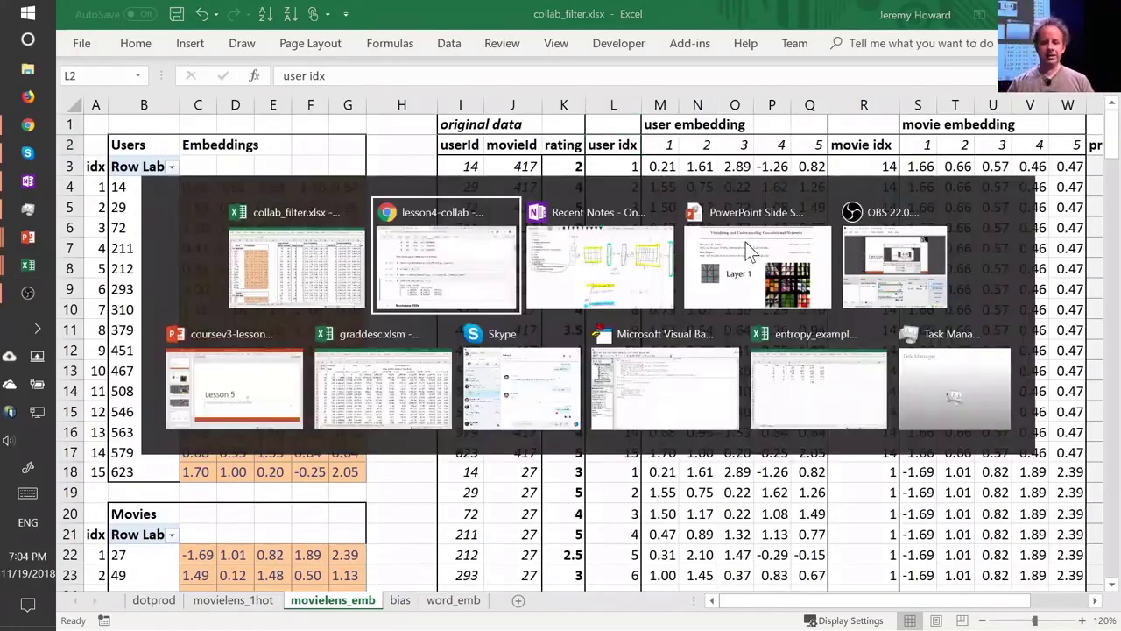
pyautogui.hotkey('alt', 'Tab')
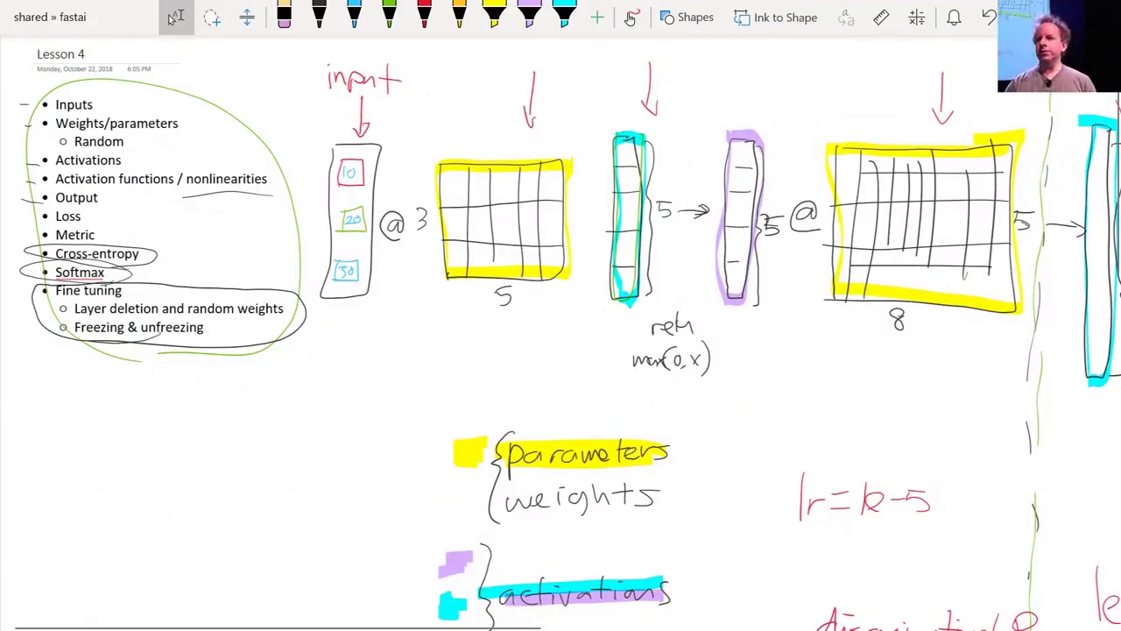
pyautogui.hotkey('alt', 'Tab')
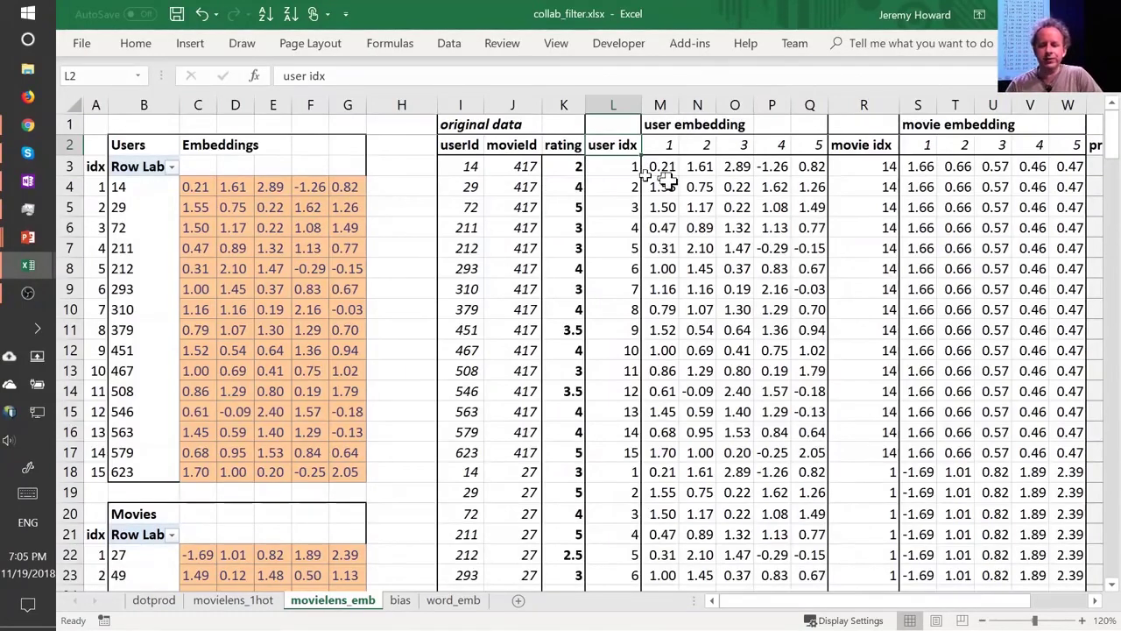
# Highlight the whole user Embeddings table C4:G18, its first row C4:G4, and the matching looked-up user embedding in M3:Q3.
pyautogui.moveTo(186, 180); pyautogui.dragTo(297, 372)
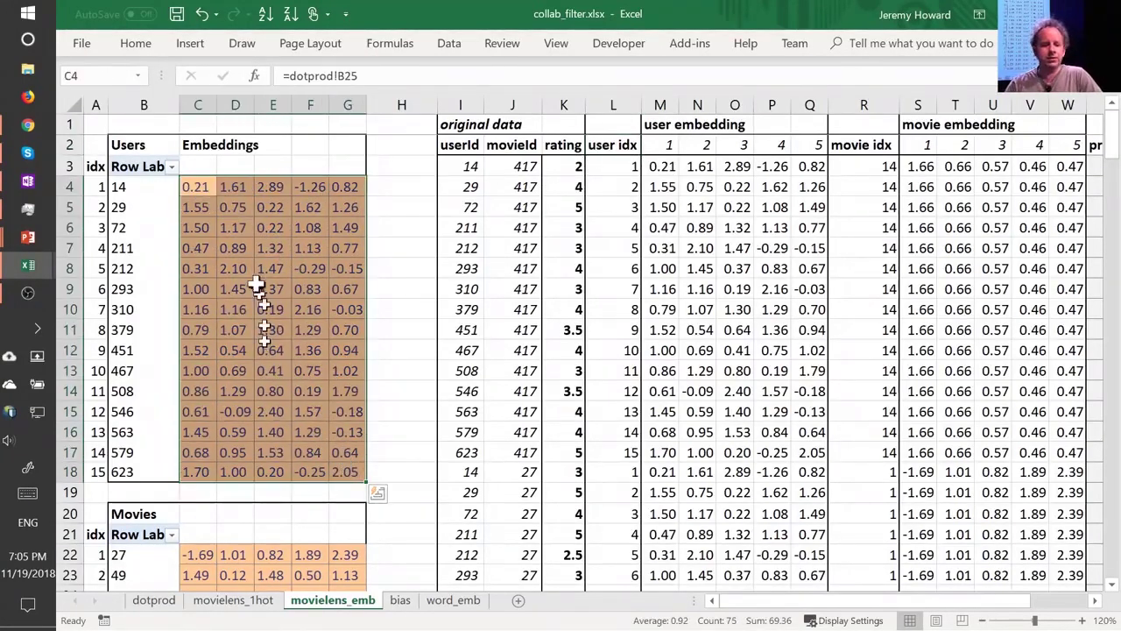
pyautogui.moveTo(200, 194); pyautogui.dragTo(343, 187)
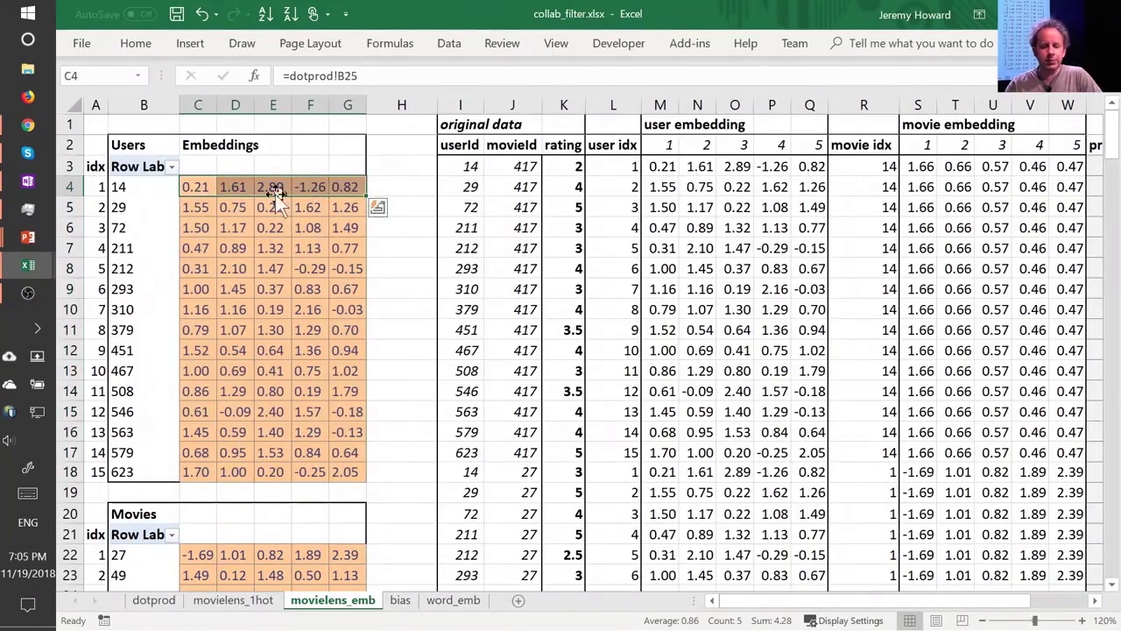
pyautogui.moveTo(663, 167); pyautogui.dragTo(806, 172)
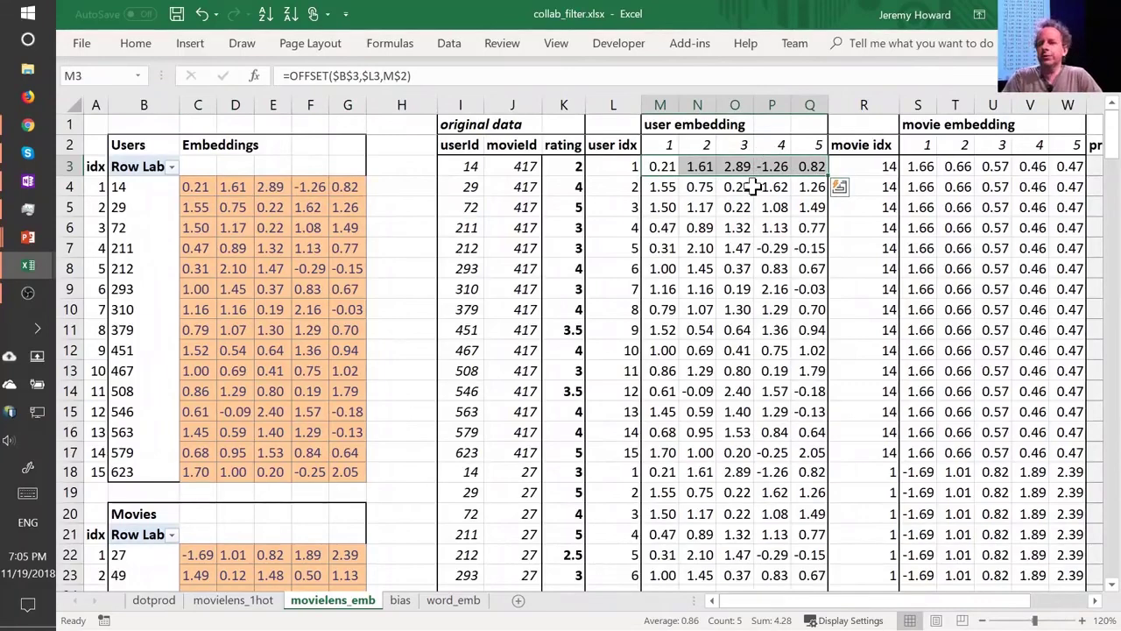
# Highlight the user embedding matrix again, narrow the selection to its first row C4:G4, and finish on that row's user ID in B4.
pyautogui.click(195, 188)
pyautogui.moveTo(198, 187); pyautogui.dragTo(343, 469)
pyautogui.moveTo(195, 187); pyautogui.dragTo(338, 187)
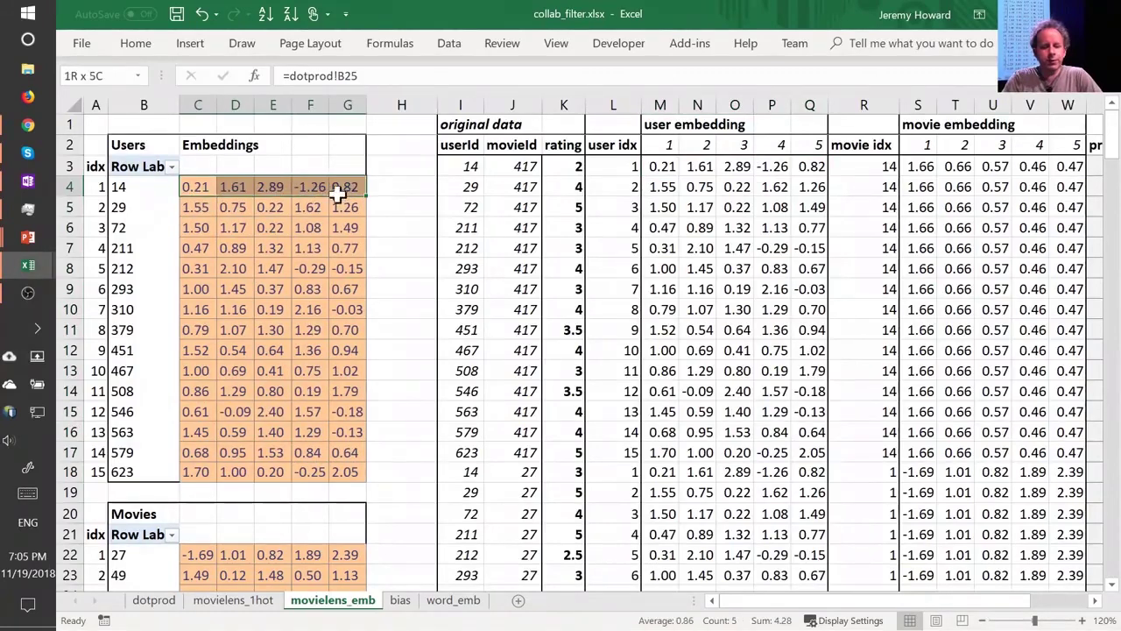
pyautogui.click(140, 188)
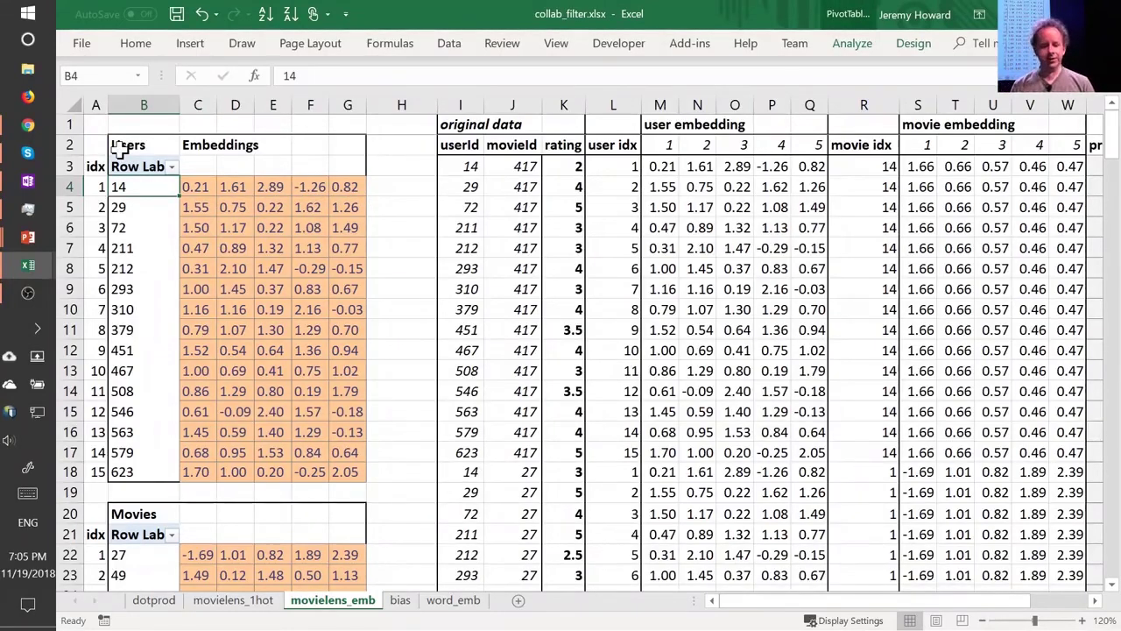
# Go to the dotprod sheet and step through column H between the movie embedding values and the predictions below them.
pyautogui.hotkey('ctrl', 'pageup')
pyautogui.hotkey('ctrl', 'pageup')
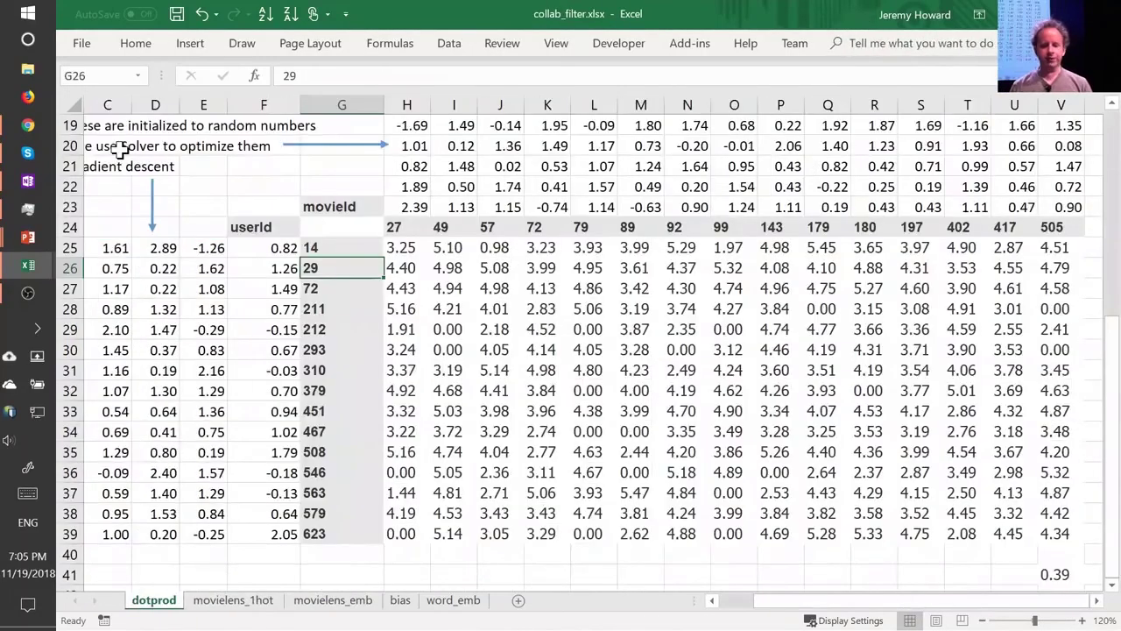
pyautogui.press('Right')
pyautogui.press('Up')
pyautogui.press('Up')
pyautogui.press('Up')
pyautogui.press('Up')
pyautogui.press('Up')
pyautogui.press('Up')
pyautogui.press('Up')
pyautogui.press('Up')
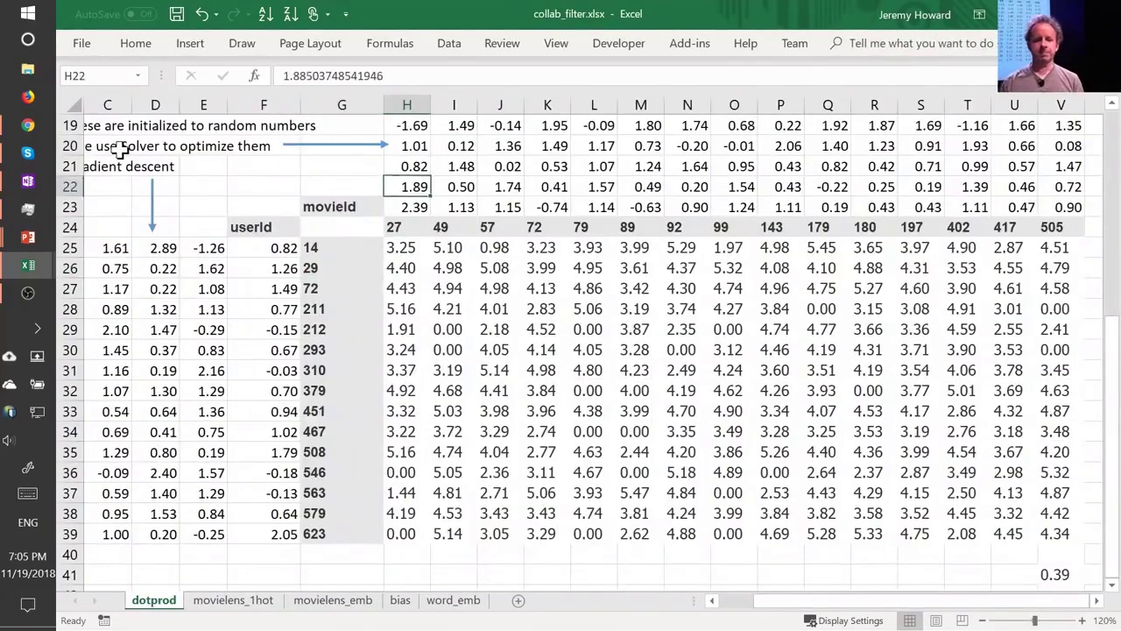
pyautogui.press('Down')
pyautogui.press('Down')
pyautogui.press('Down')
pyautogui.press('Down')
pyautogui.press('Down')
pyautogui.press('Down')
pyautogui.press('Down')
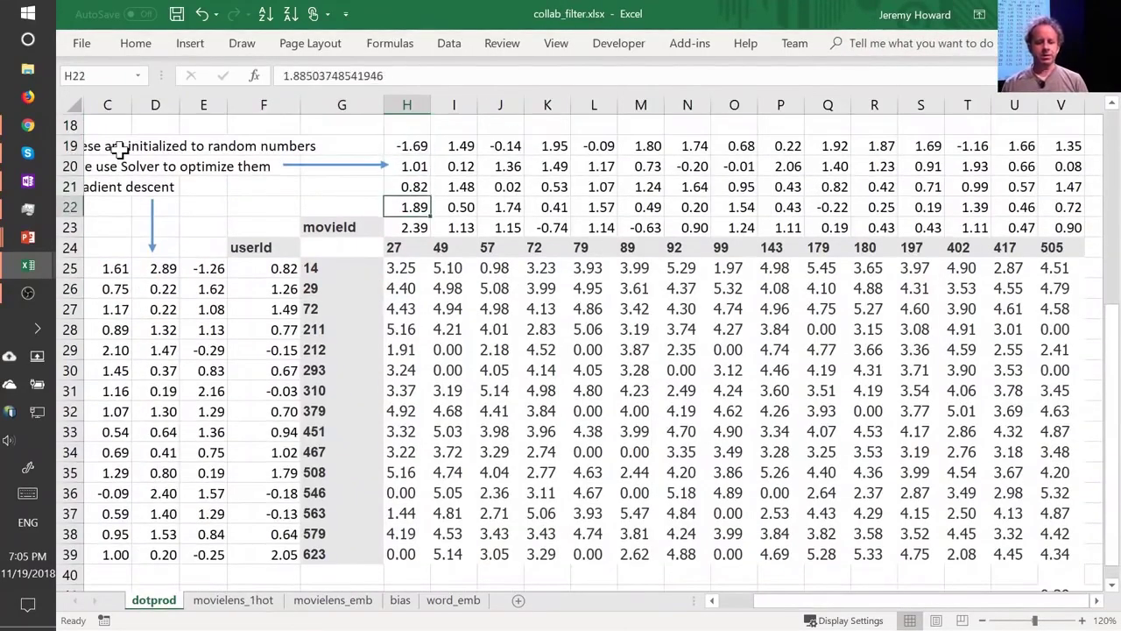
# Show the MMULT formula in prediction cell I26 with its referenced user and movie embedding ranges in view.
pyautogui.press('Right')
pyautogui.press('Down')
pyautogui.press('F2')
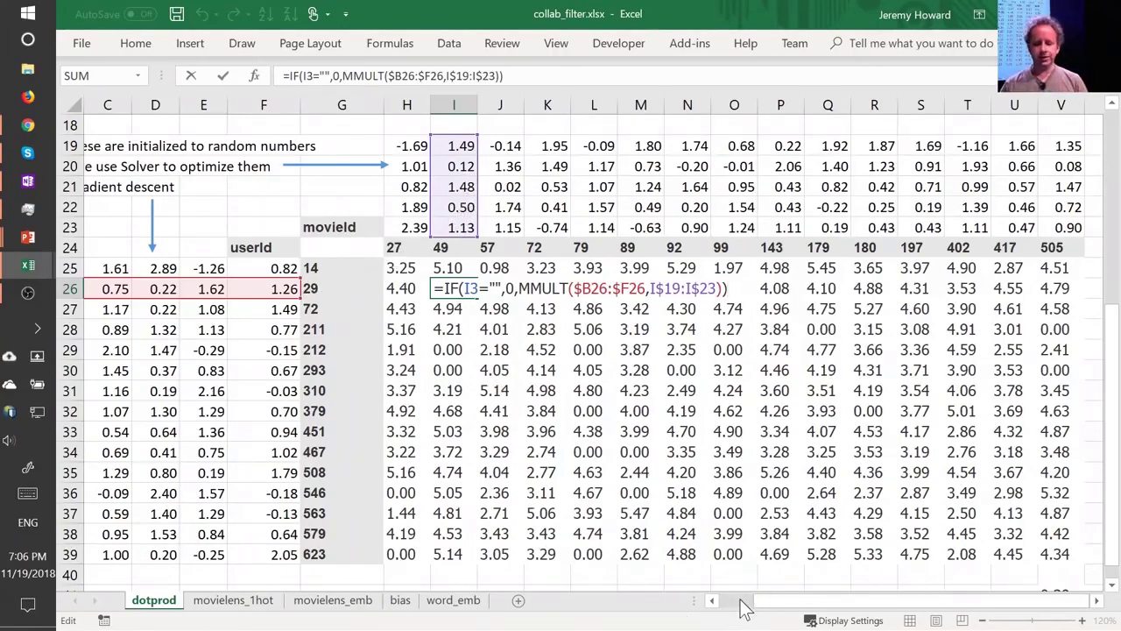
pyautogui.hscroll(-2, 743, 605)
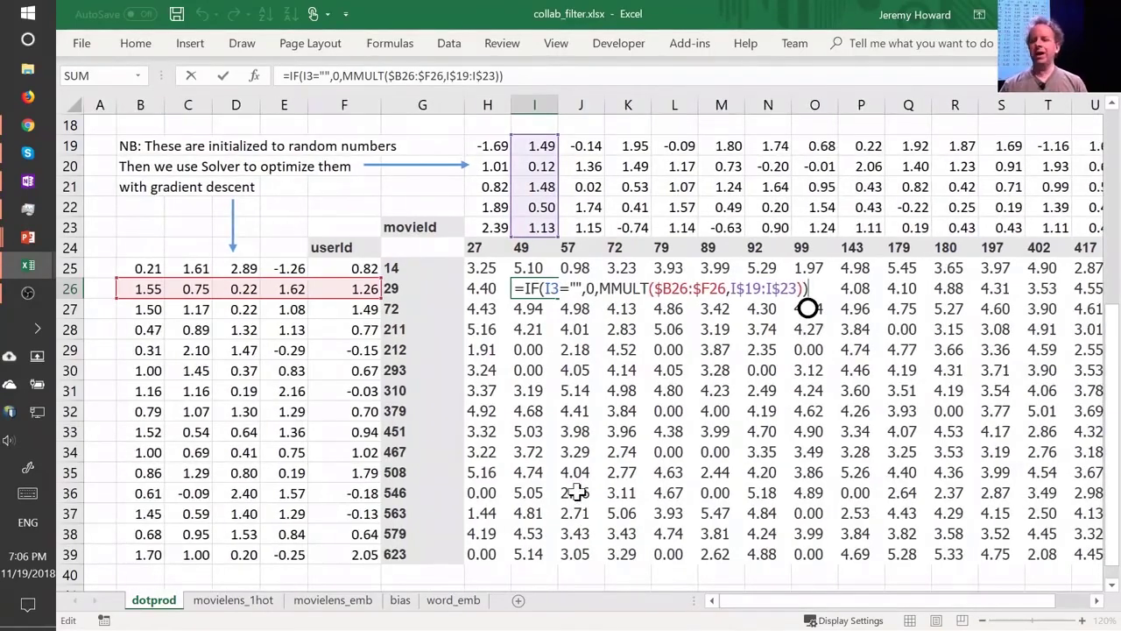